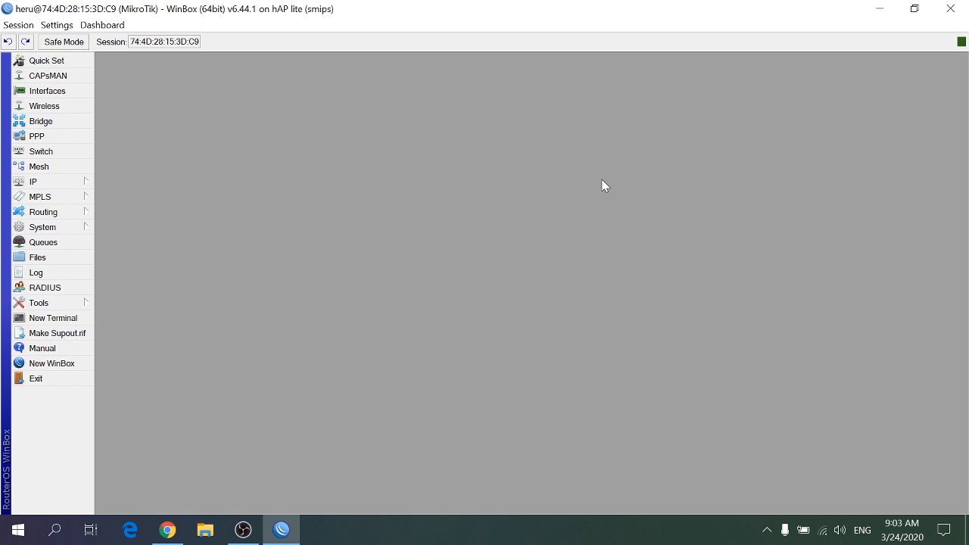
Check in the IP service list whether the api service is enabled, without changing it, and close the list
left_click(68, 187)
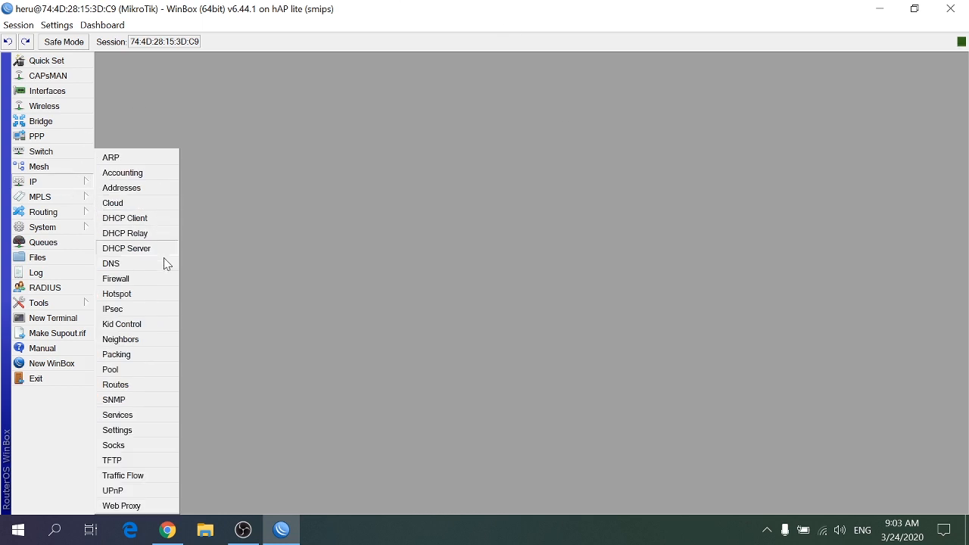
left_click(141, 415)
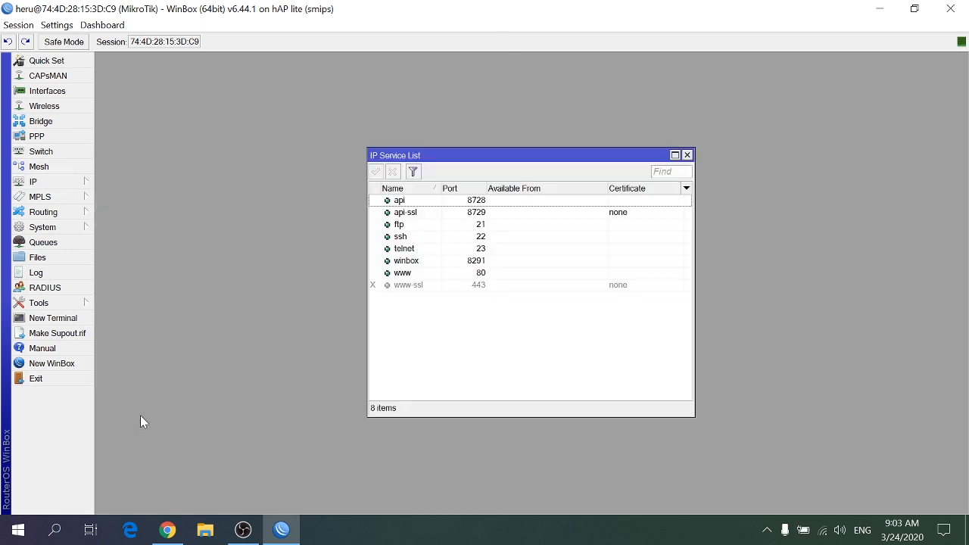
right_click(416, 201)
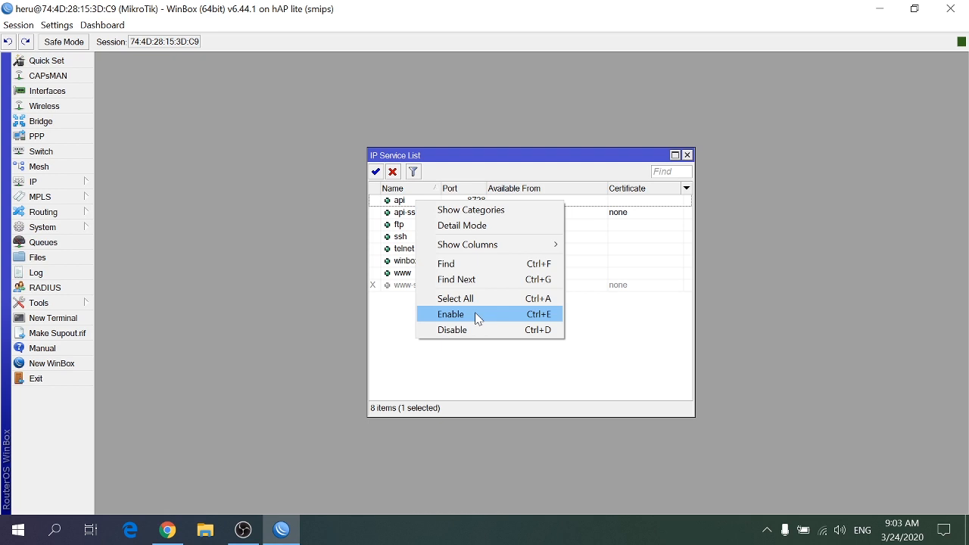
left_click(295, 205)
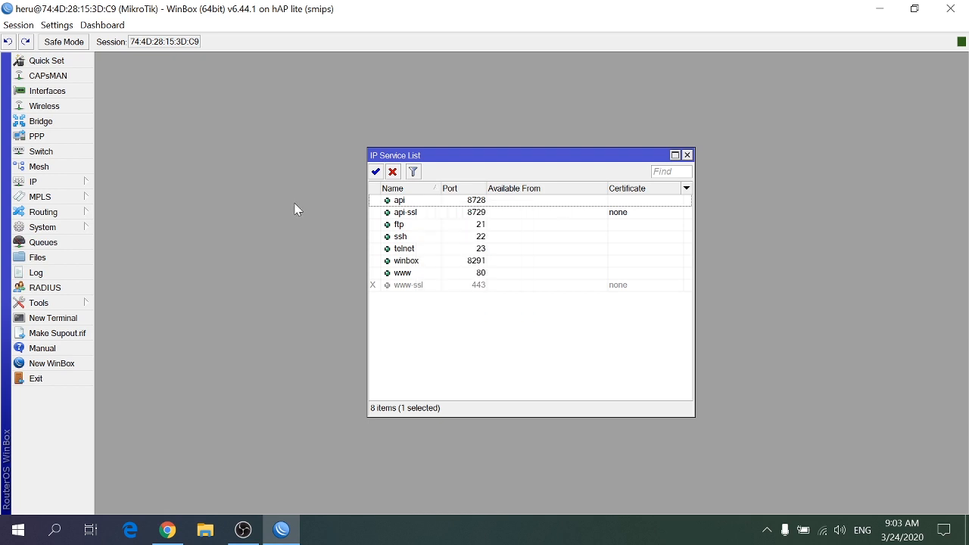
left_click(687, 155)
Apply the enabled SNTP Client configuration with primary NTP server 111.92.175.248 and secondary NTP server 130.54.208.201
left_click(88, 229)
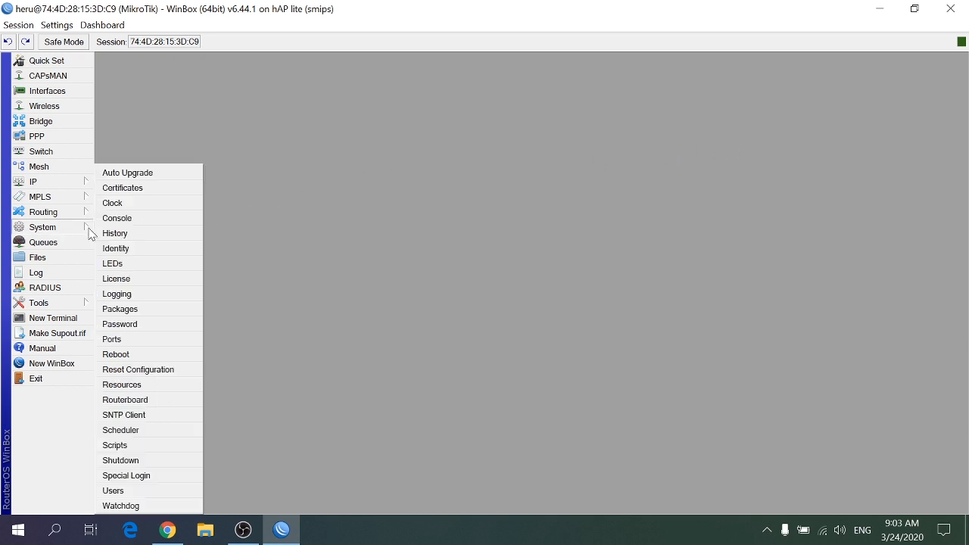
left_click(125, 414)
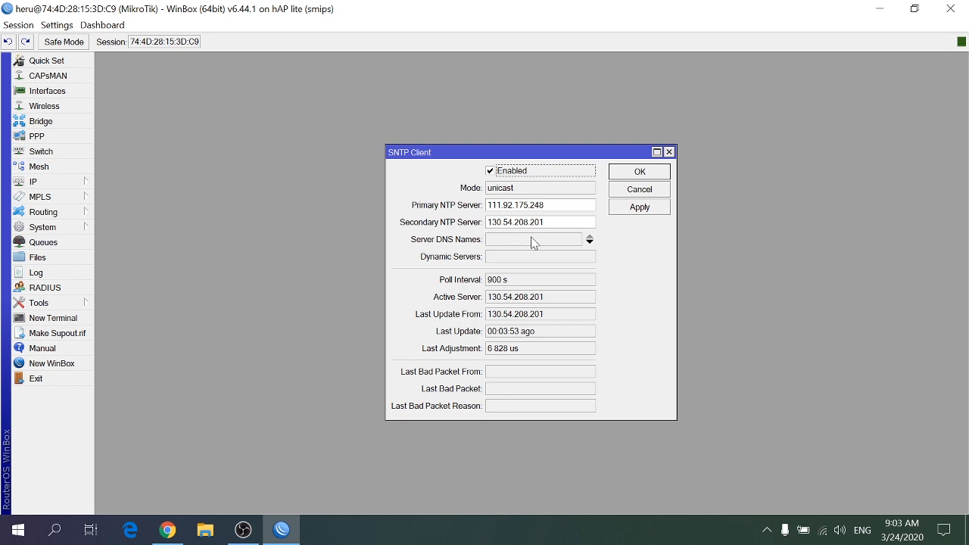
left_click(643, 207)
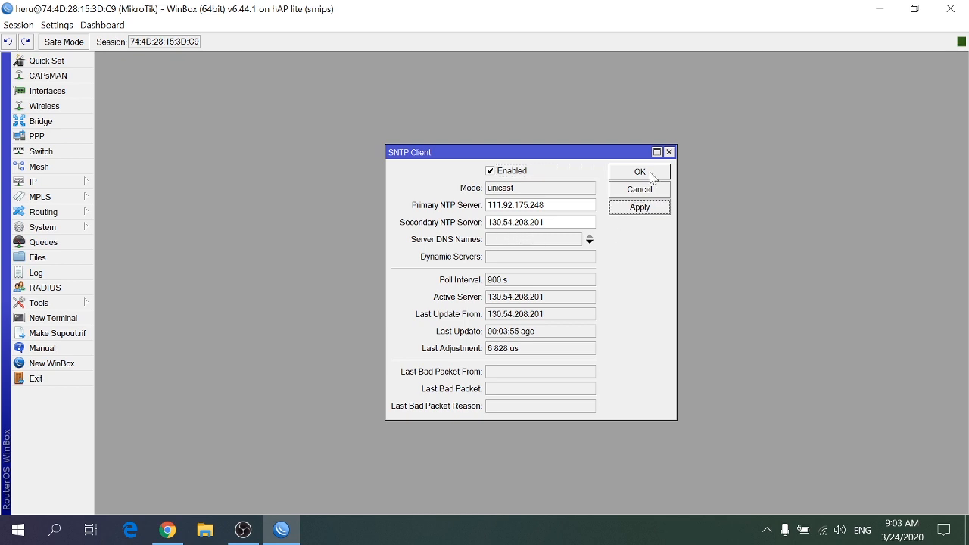
left_click(648, 172)
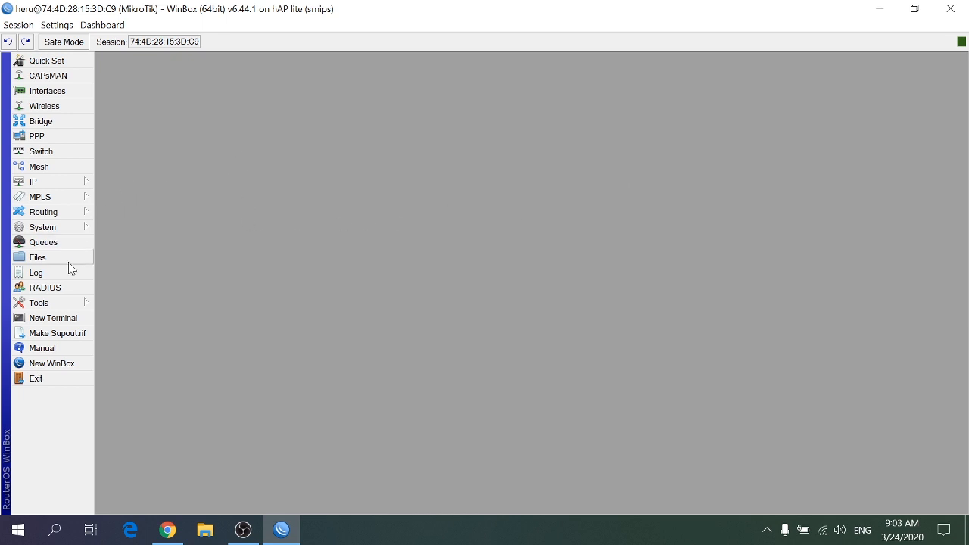
Apply the system clock settings with the time zone name Asia/Makassar and time zone autodetect off
left_click(67, 229)
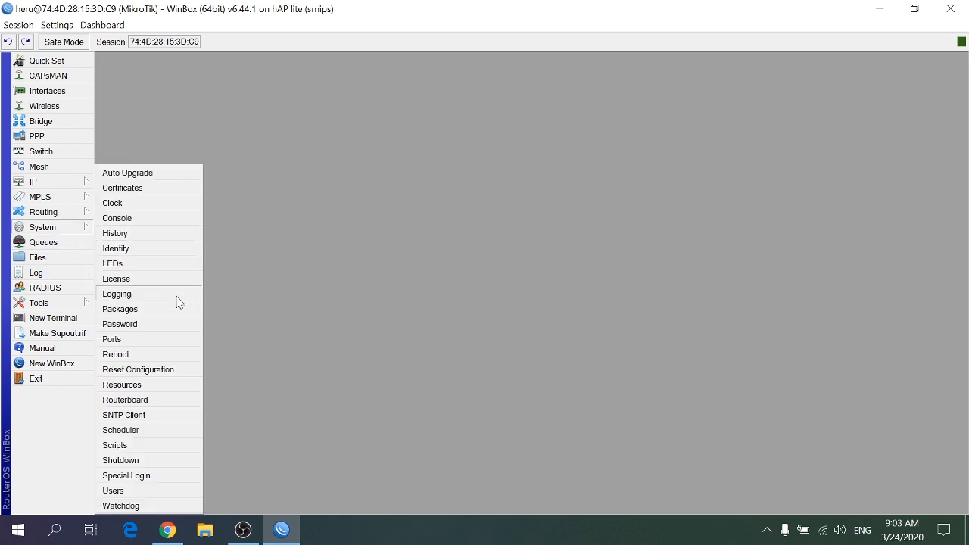
left_click(159, 205)
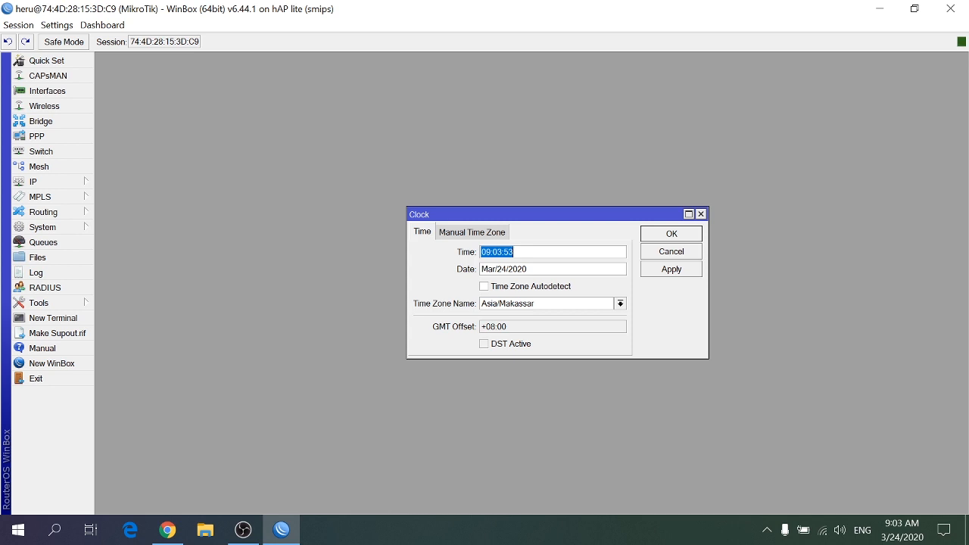
left_click(670, 270)
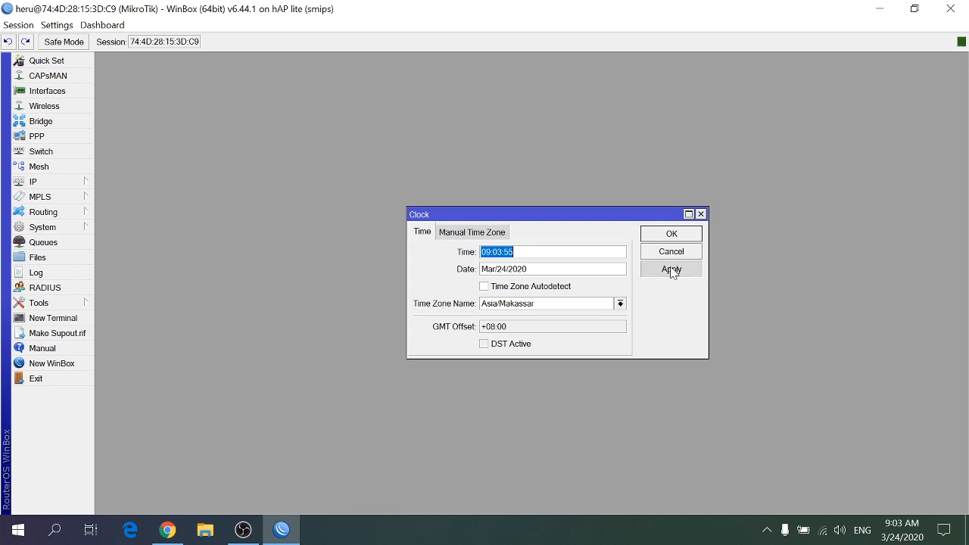
left_click(670, 236)
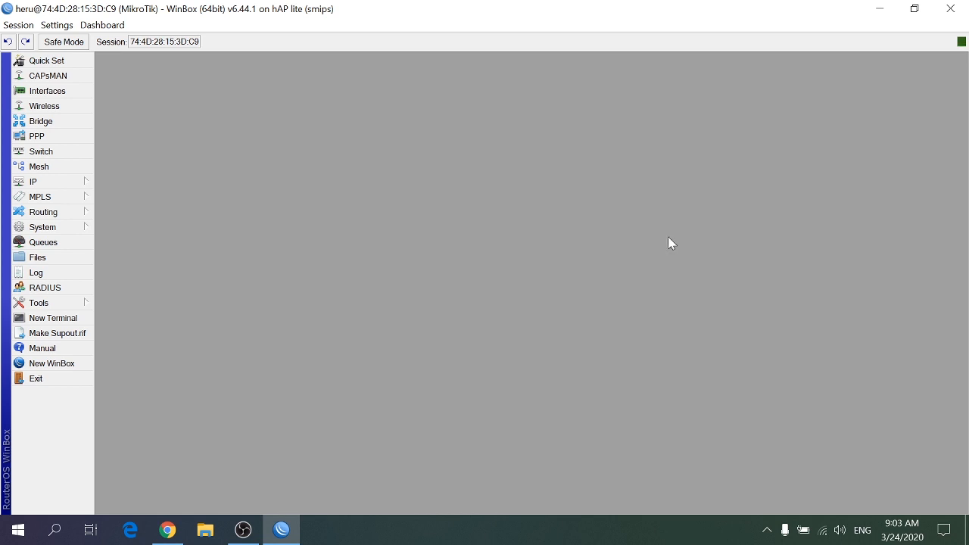
Review the NTP server settings of the SNTP Client once more and close its window
left_click(76, 182)
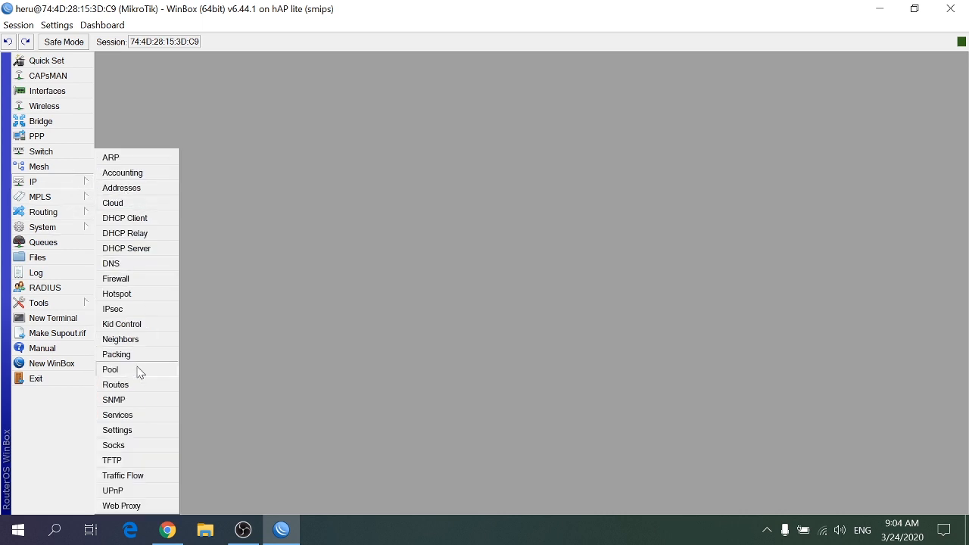
mouse_move(61, 231)
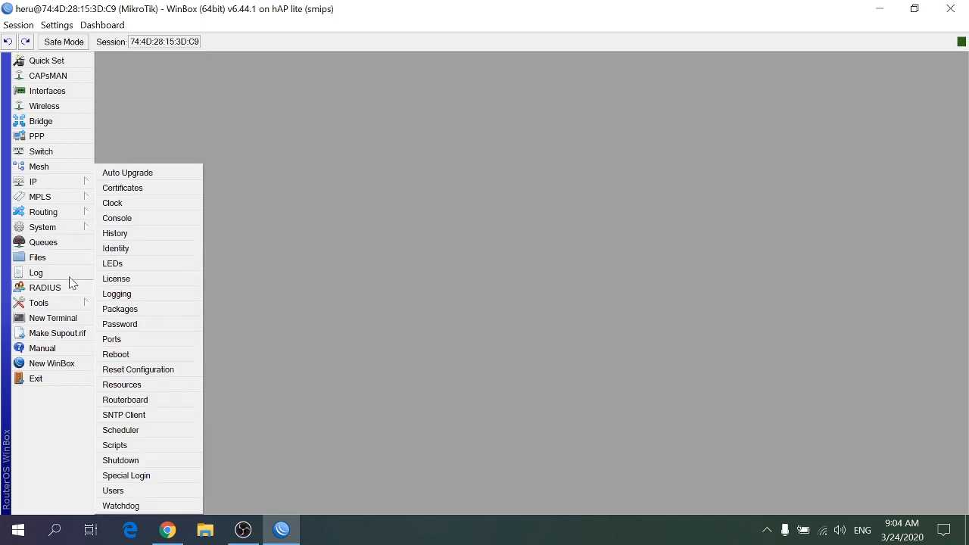
left_click(139, 415)
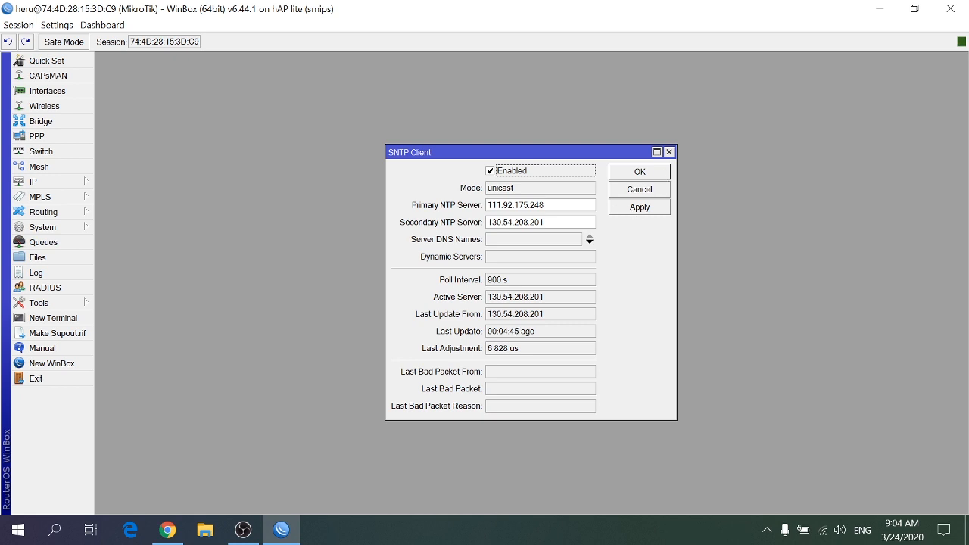
left_click(669, 152)
Switch to Chrome and open the Tutorial page of the MIKHMON website from the mikhmon search results
left_click(172, 532)
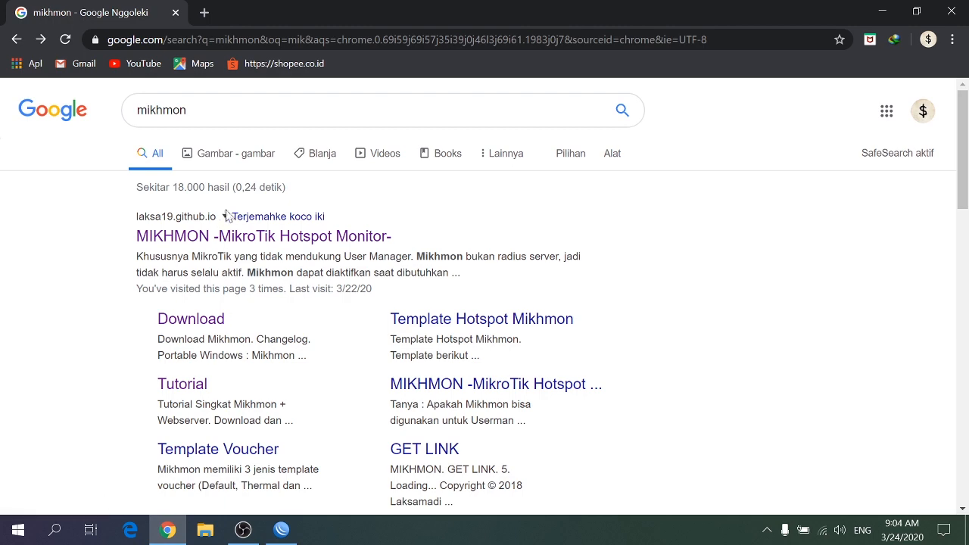
left_click(202, 241)
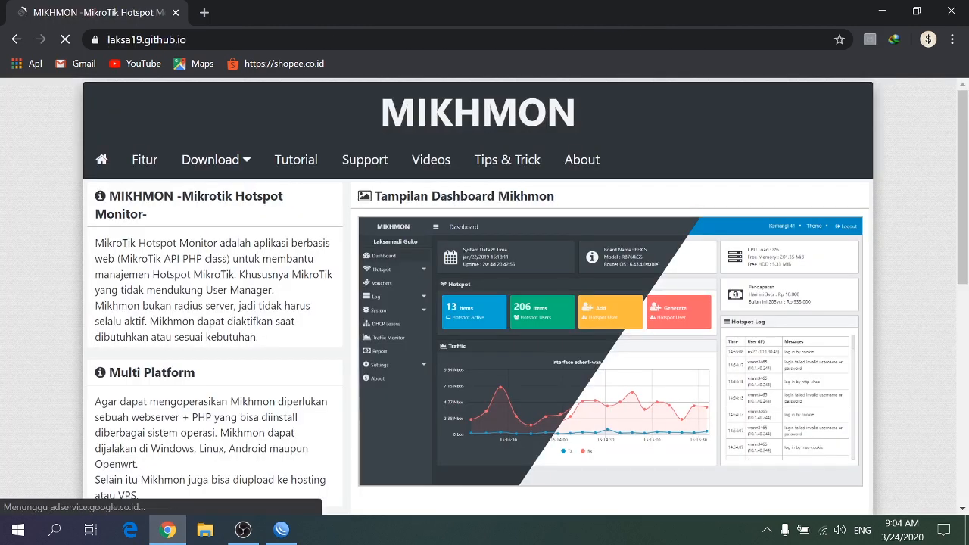
mouse_move(244, 174)
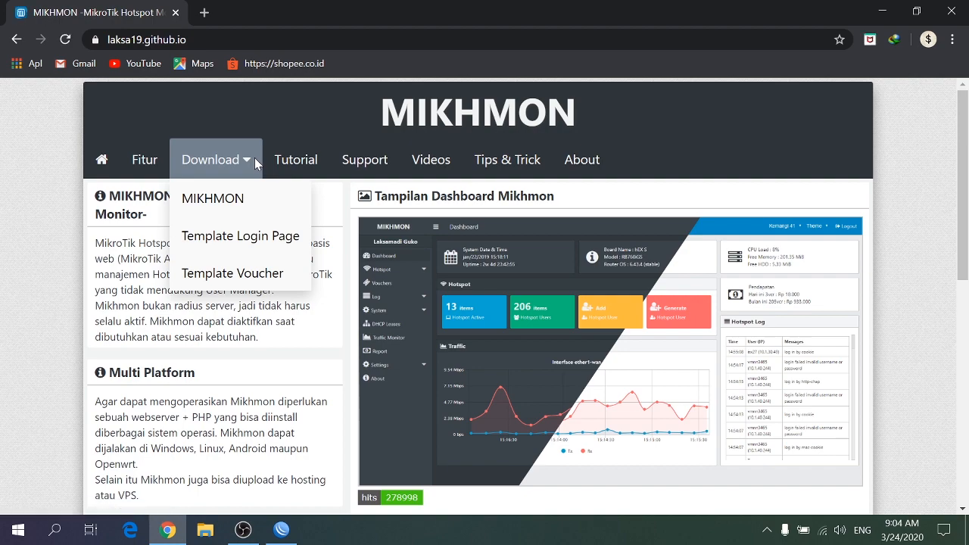
left_click(292, 166)
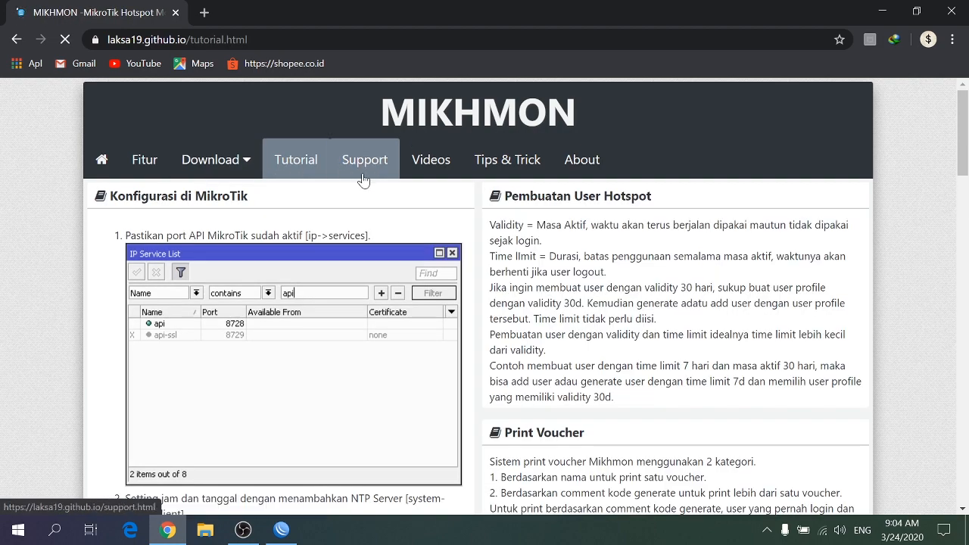
Read the tutorial's sections on MikroTik configuration (API port, SNTP client, clock) and on Mikhmon with a webserver
scroll(191, 195, "down", 3)
scroll(182, 181, "up", 1)
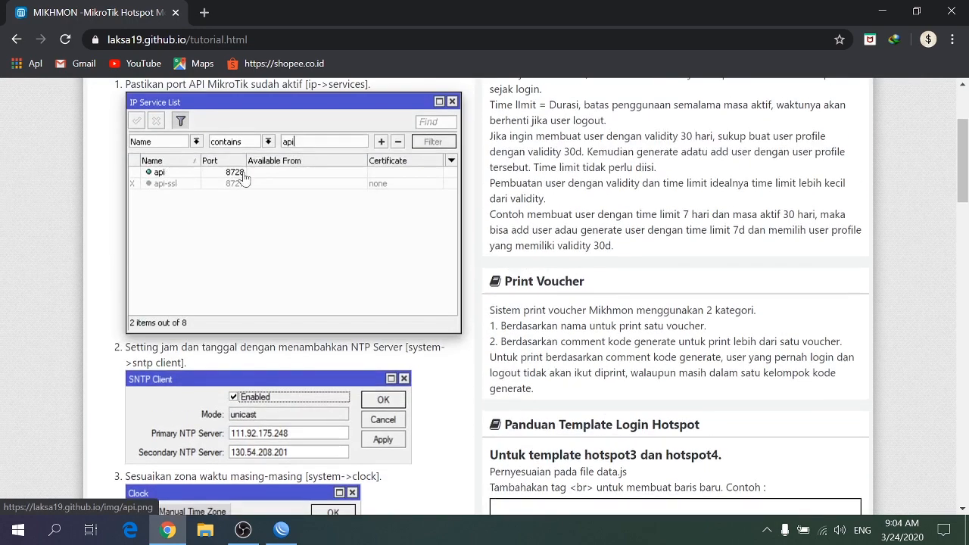
scroll(224, 258, "down", 3)
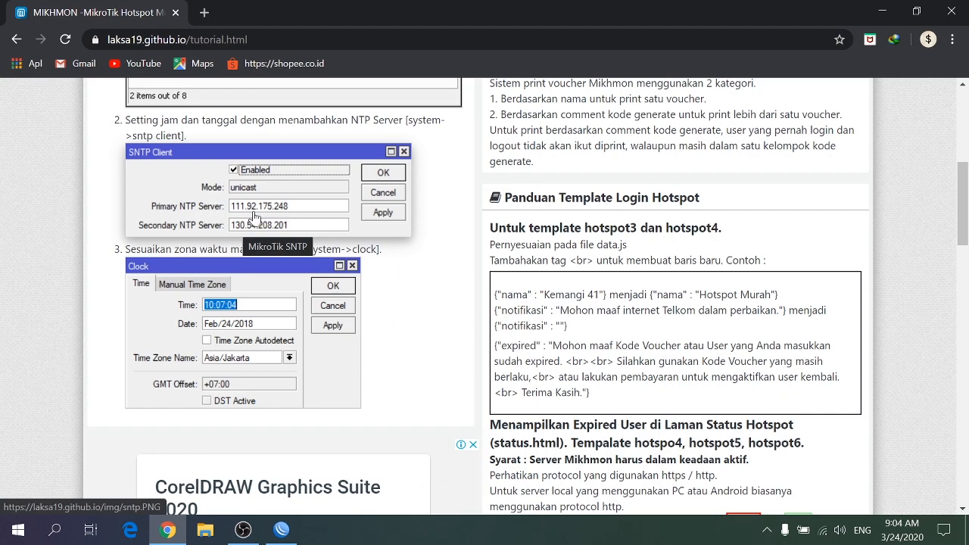
scroll(253, 218, "up", 1)
scroll(257, 227, "down", 2)
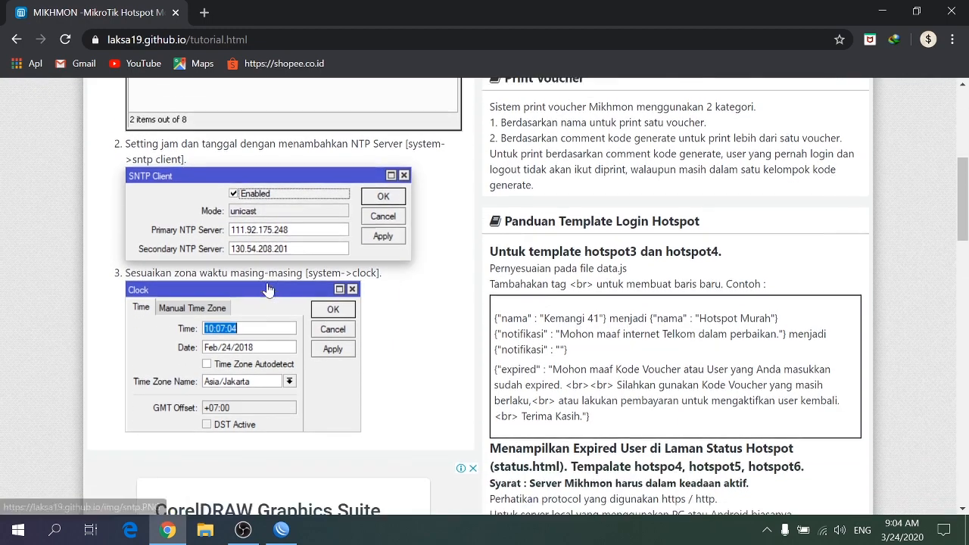
scroll(232, 313, "down", 3)
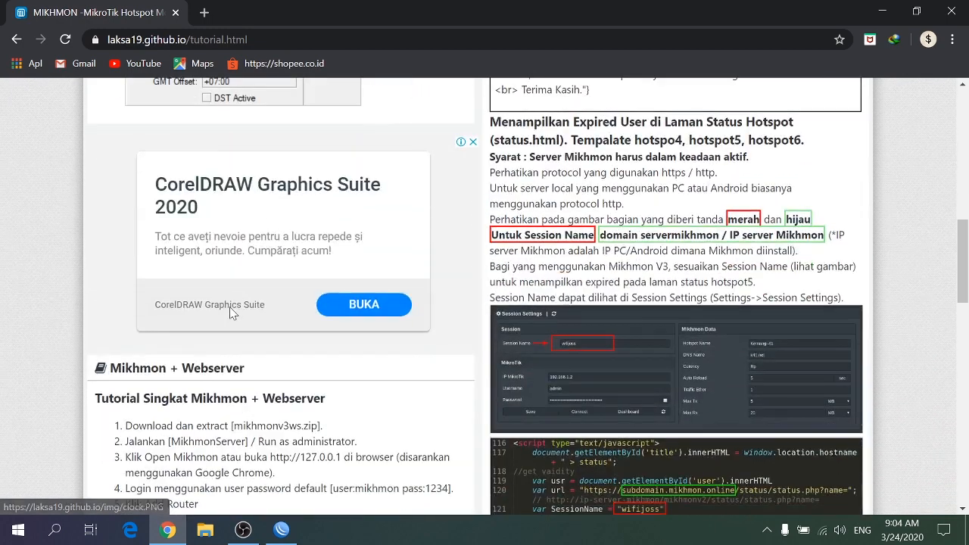
scroll(232, 313, "up", 10)
scroll(233, 313, "down", 15)
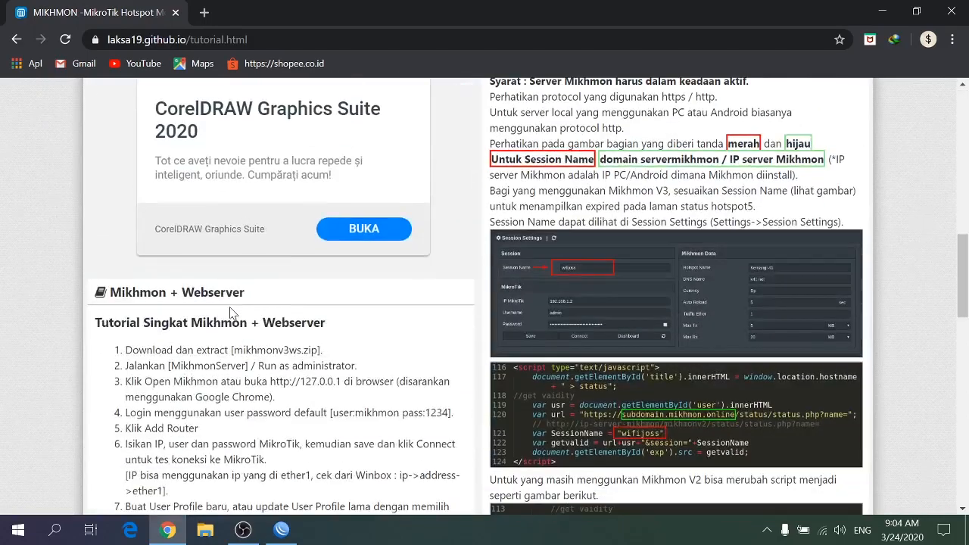
Open the download page for MIKHMON on the same website
scroll(227, 303, "up", 15)
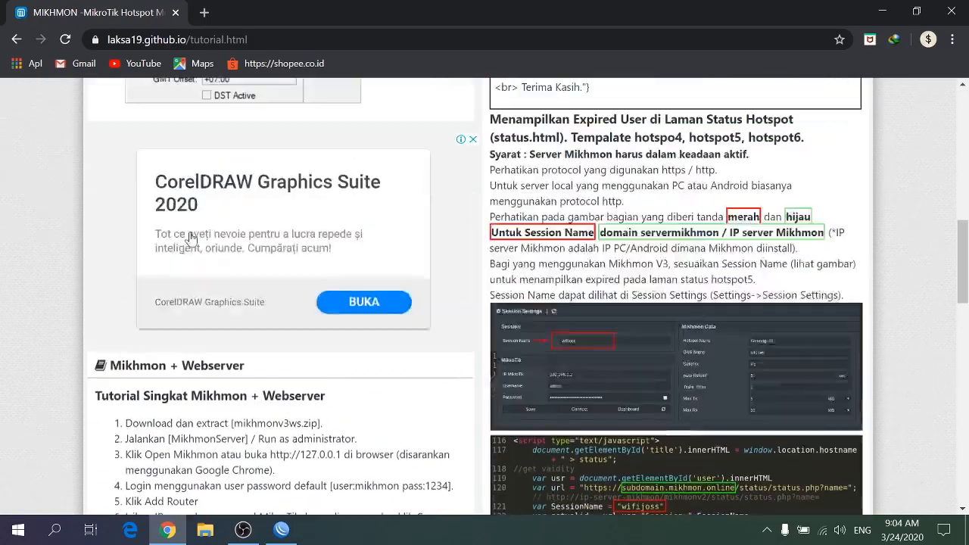
mouse_move(218, 158)
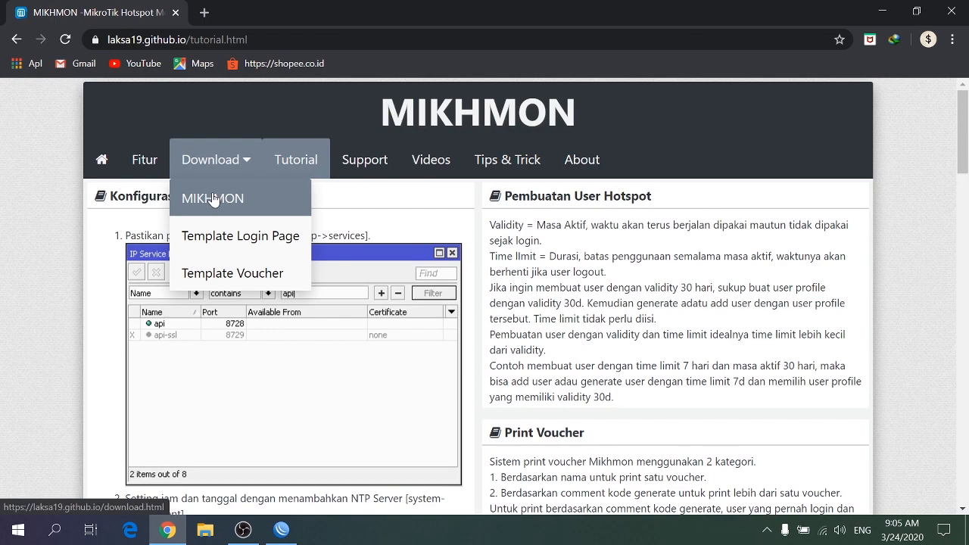
left_click(214, 198)
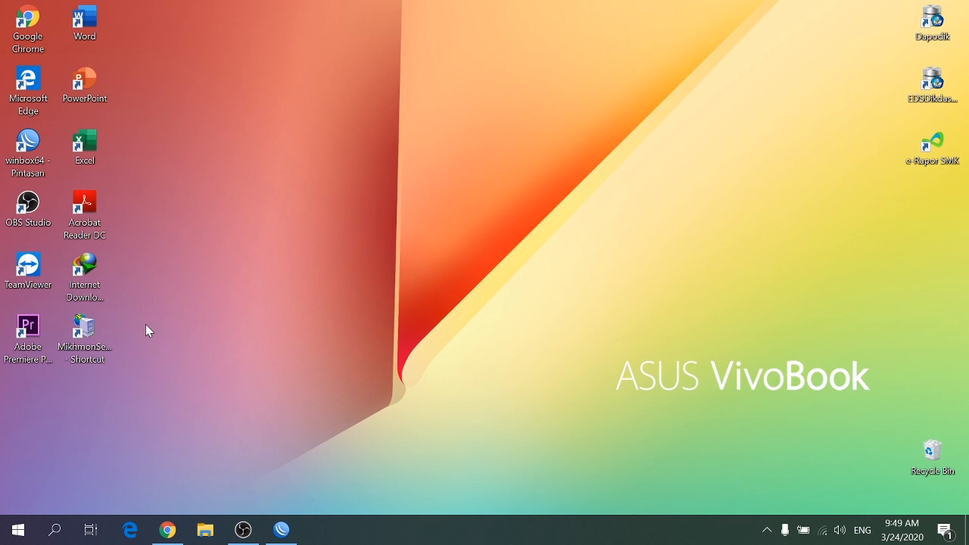
Launch Mikhmon Server from the desktop, open Mikhmon in the browser and log in with username mikhmon and the account password
double_click(103, 329)
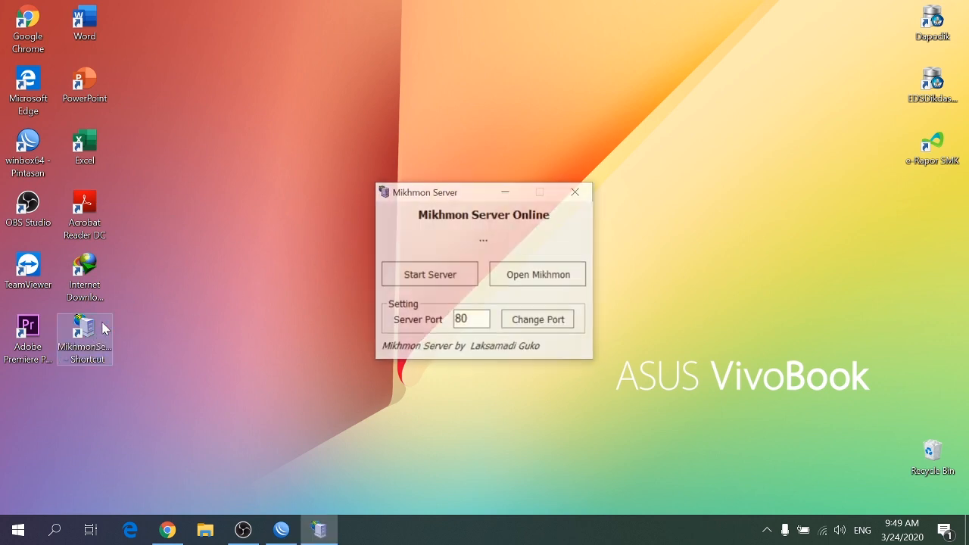
left_click(528, 284)
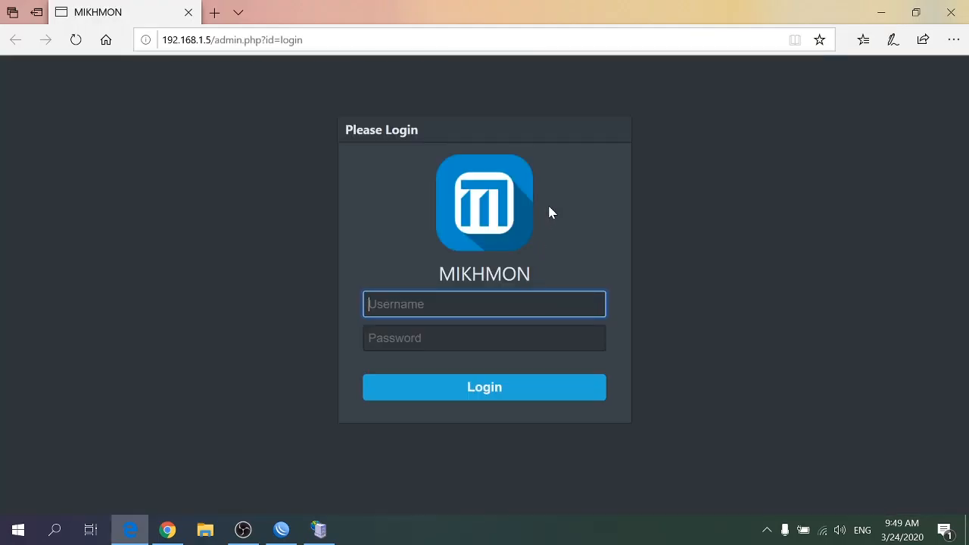
type("mikhmon")
key("Tab")
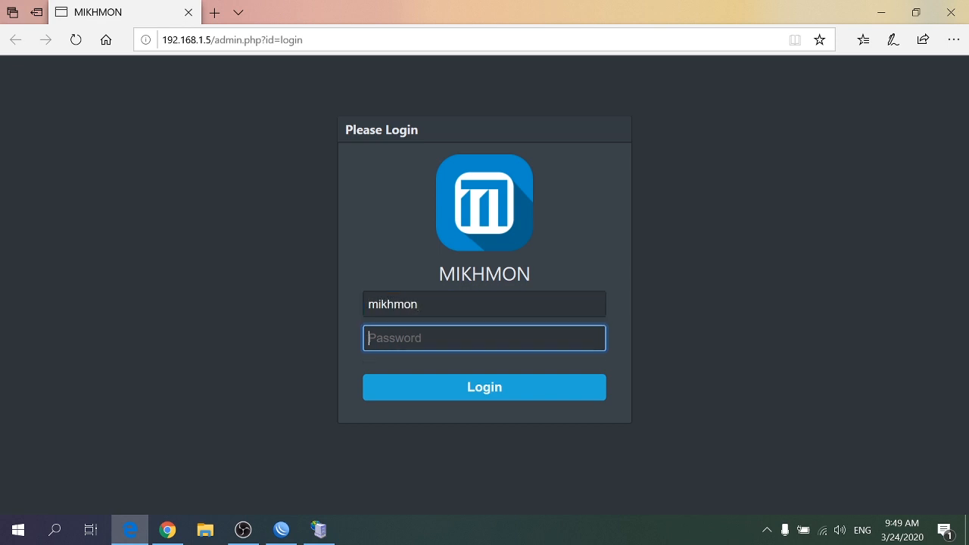
type("1")
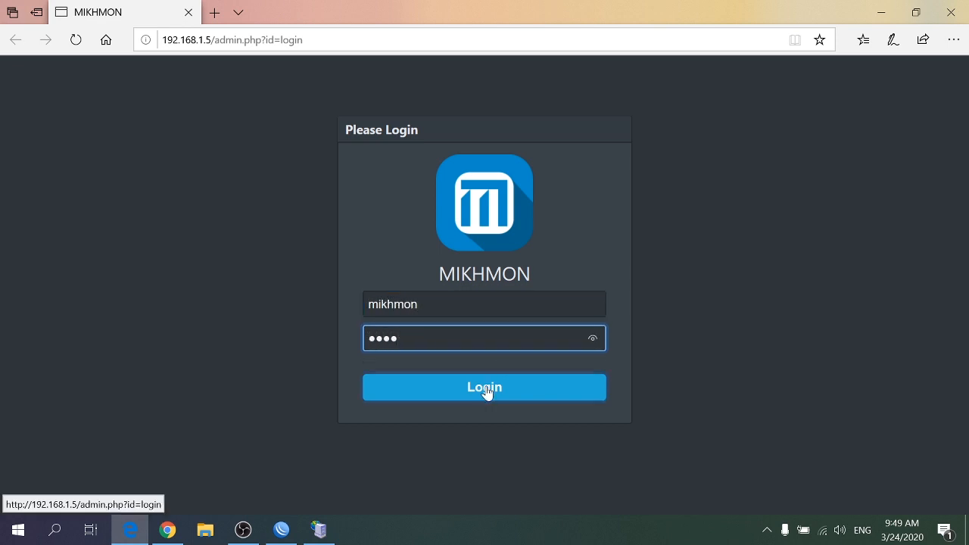
left_click(486, 387)
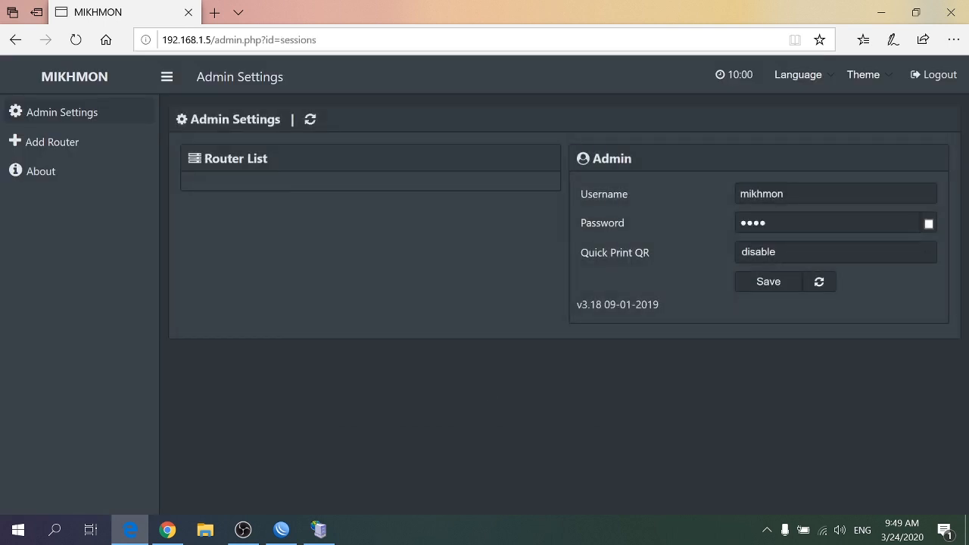
Set the Mikhmon interface language to Indonesian and its theme to Light
left_click(828, 79)
left_click(819, 113)
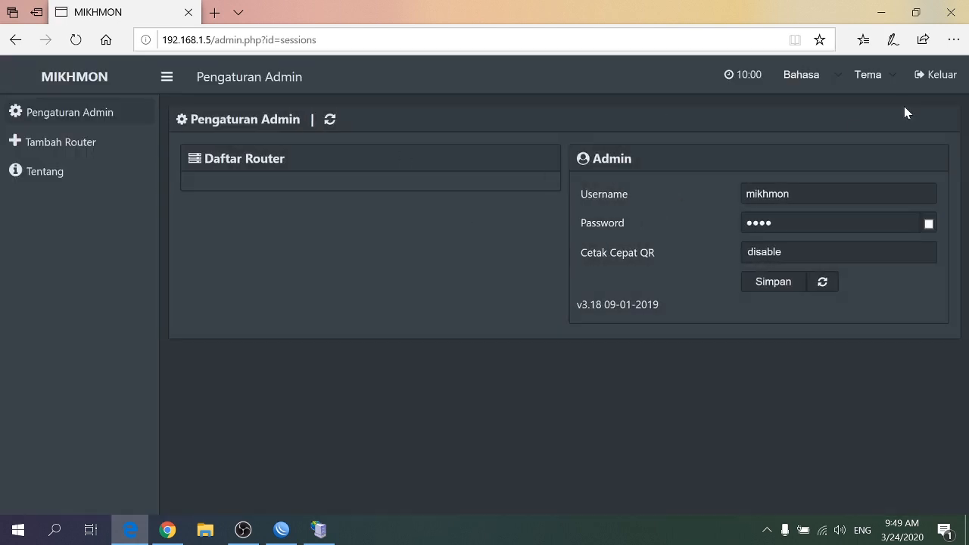
left_click(892, 75)
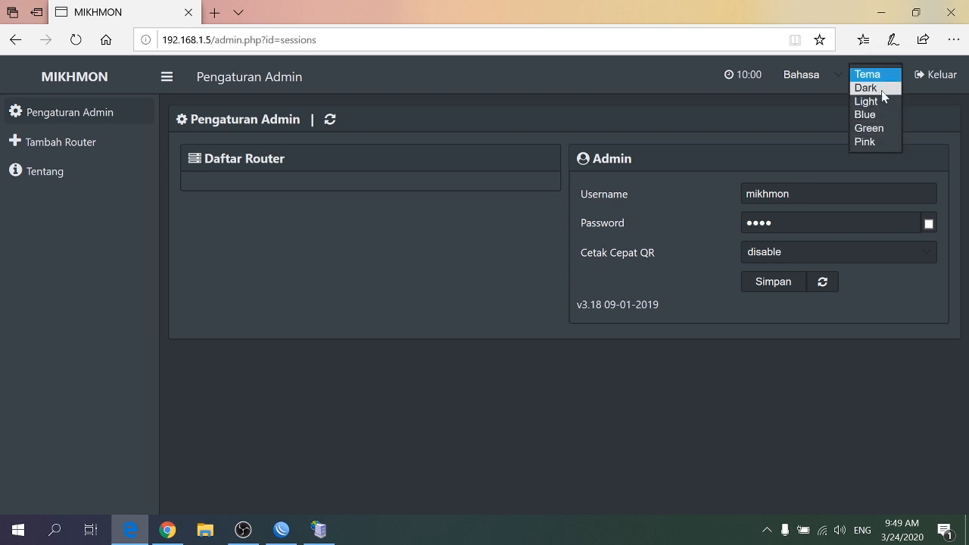
left_click(877, 103)
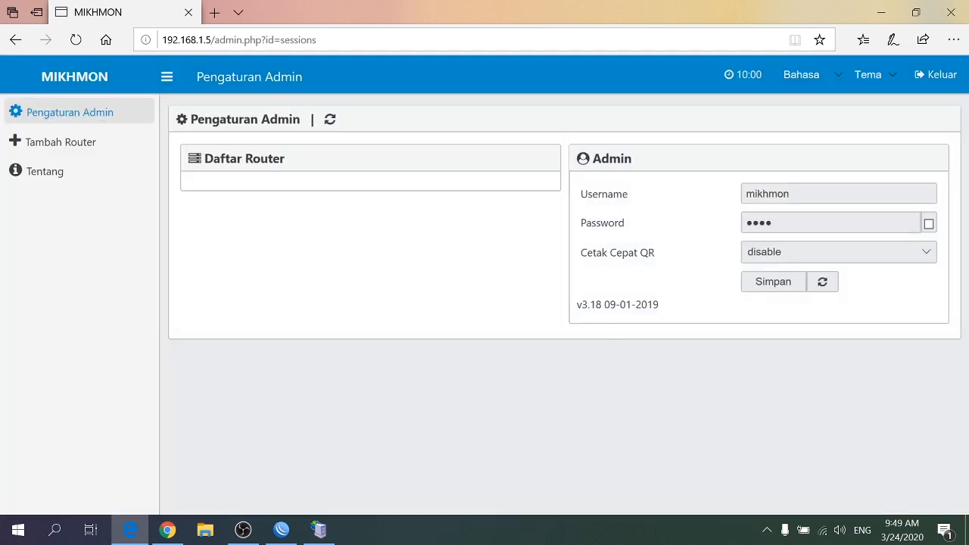
Switch the Mikhmon interface to the dark theme
left_click(878, 76)
left_click(892, 89)
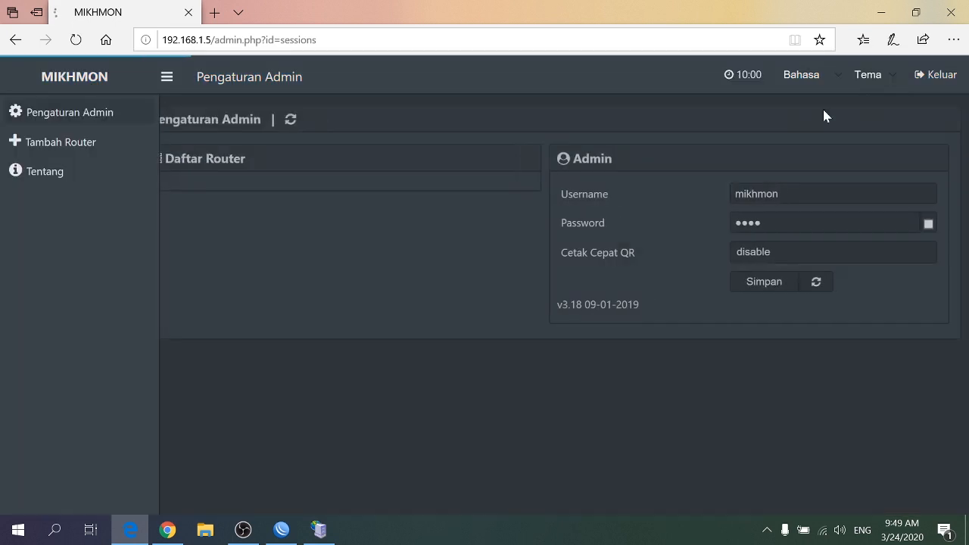
Add a new router in Mikhmon and name its session lalalayeyeye
left_click(61, 151)
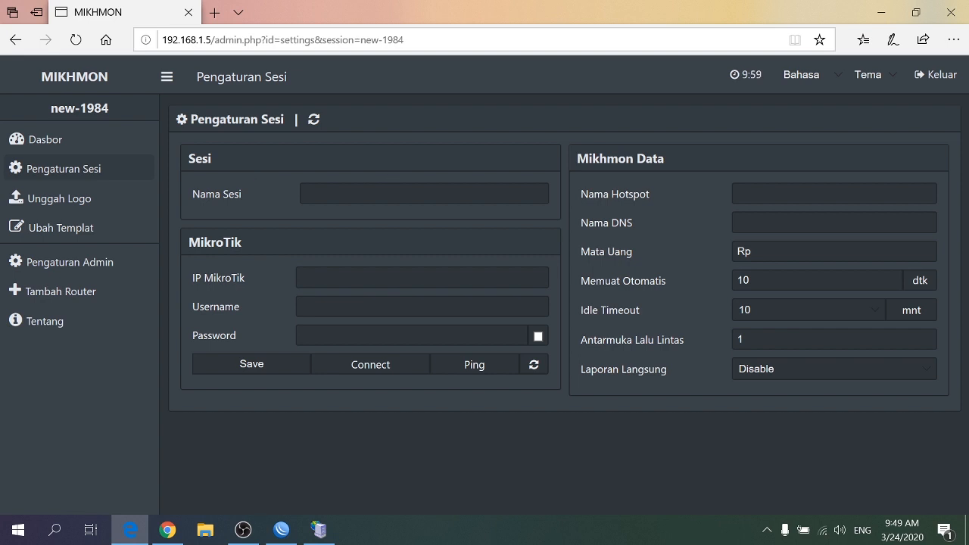
left_click(394, 193)
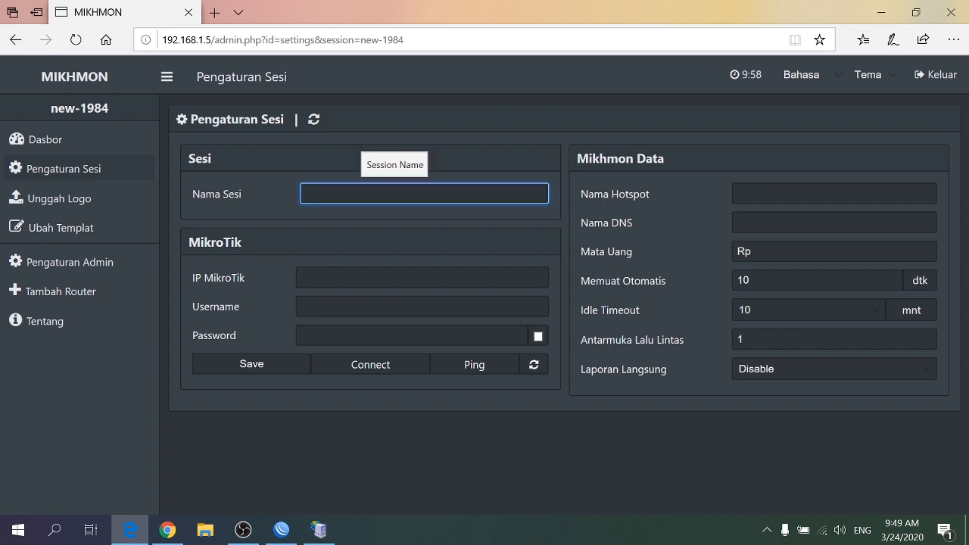
type("l")
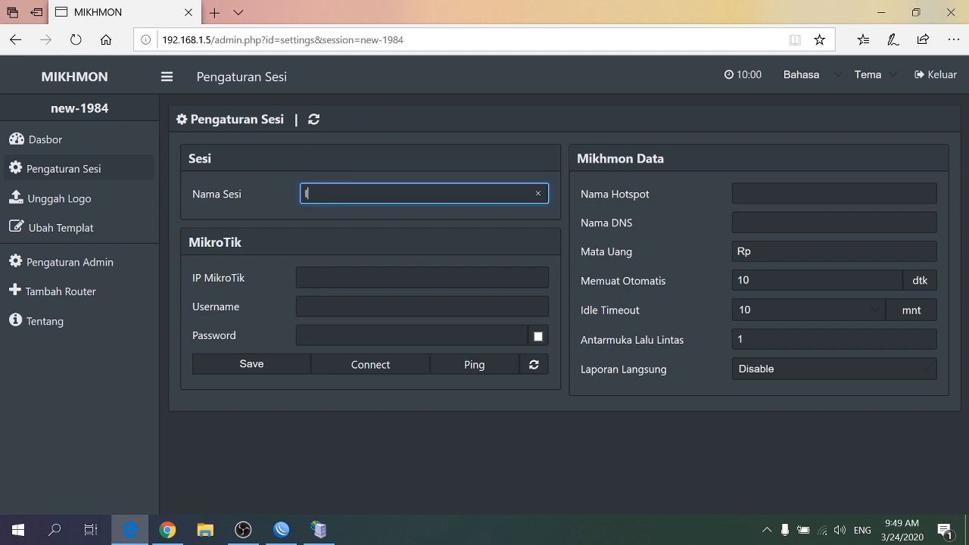
type("alalayeyeye")
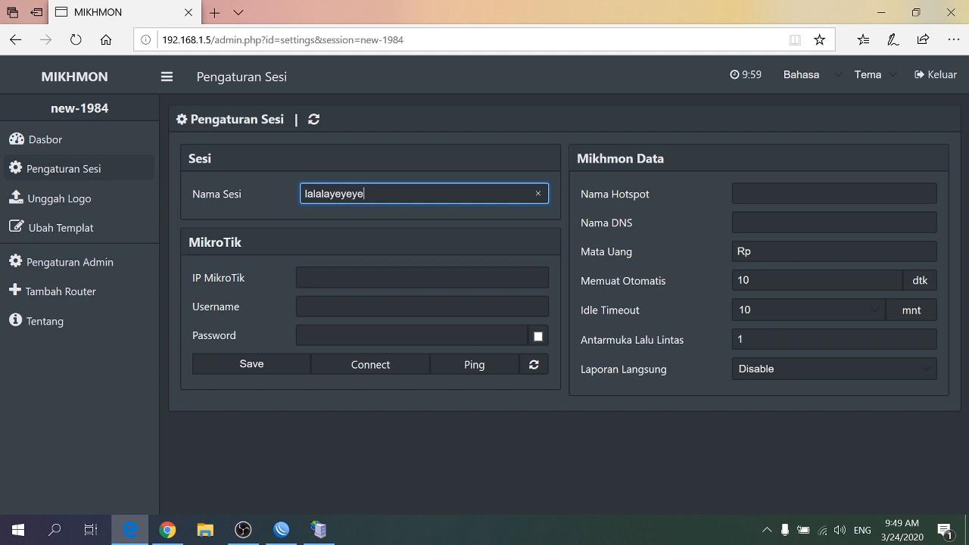
key("Tab")
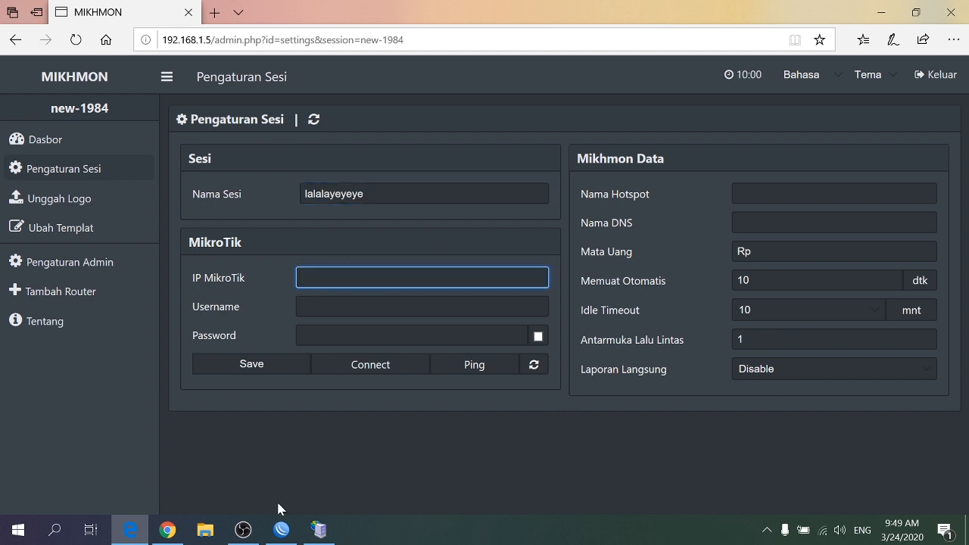
Copy the router's address 192.168.1.150 from WinBox and enter it as the MikroTik IP in the Mikhmon session settings
left_click(281, 529)
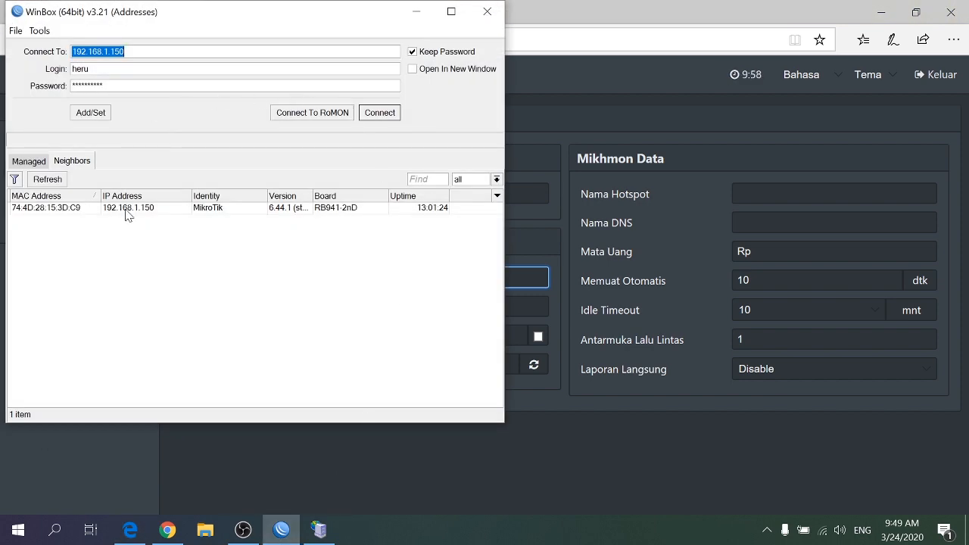
right_click(129, 50)
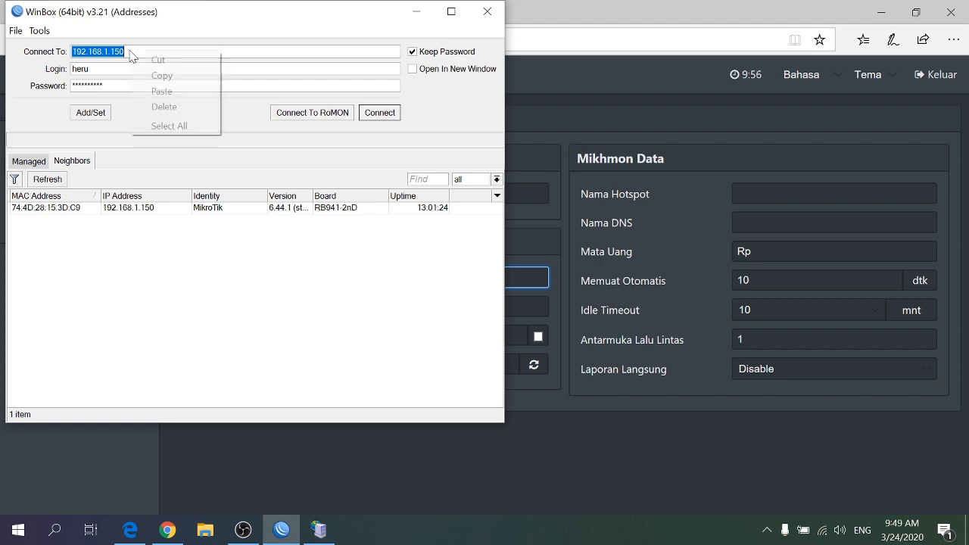
left_click(175, 71)
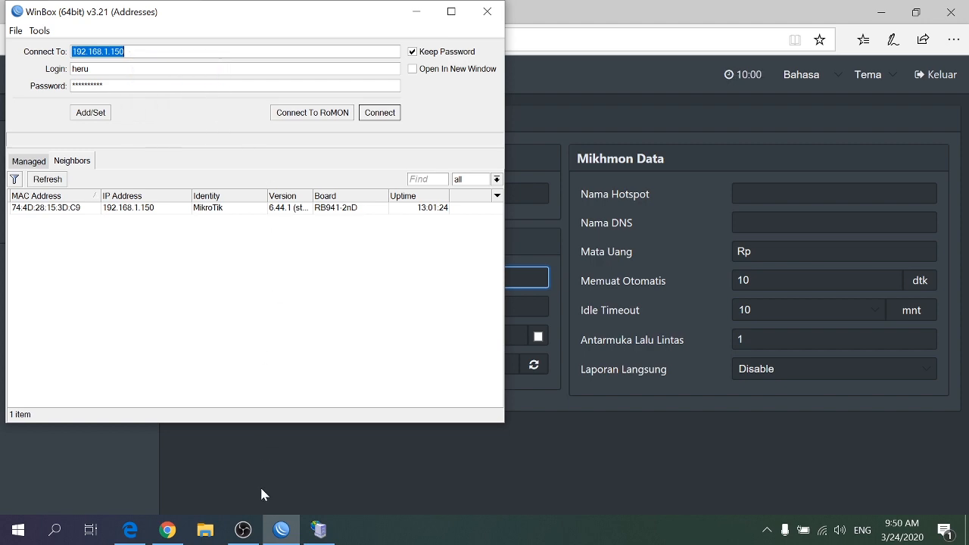
left_click(243, 530)
left_click(278, 531)
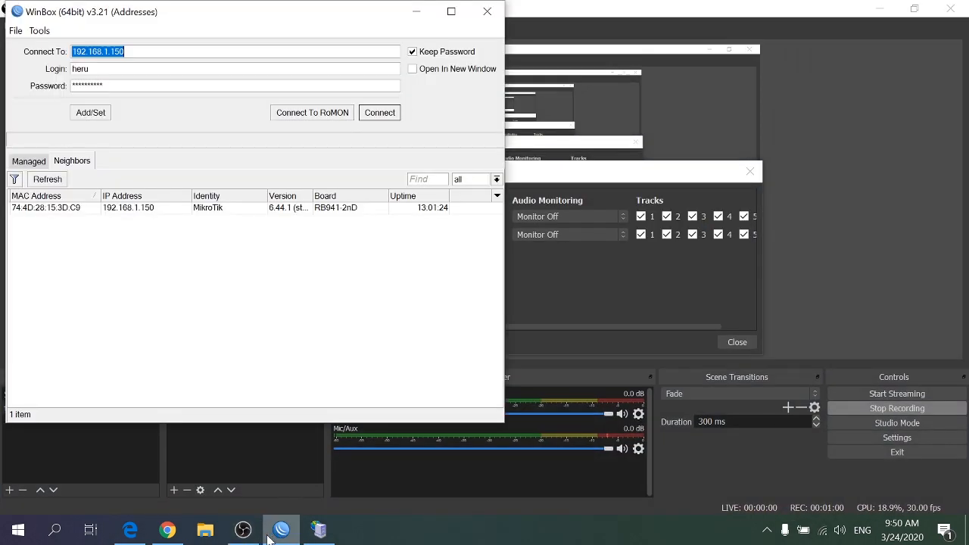
left_click(319, 529)
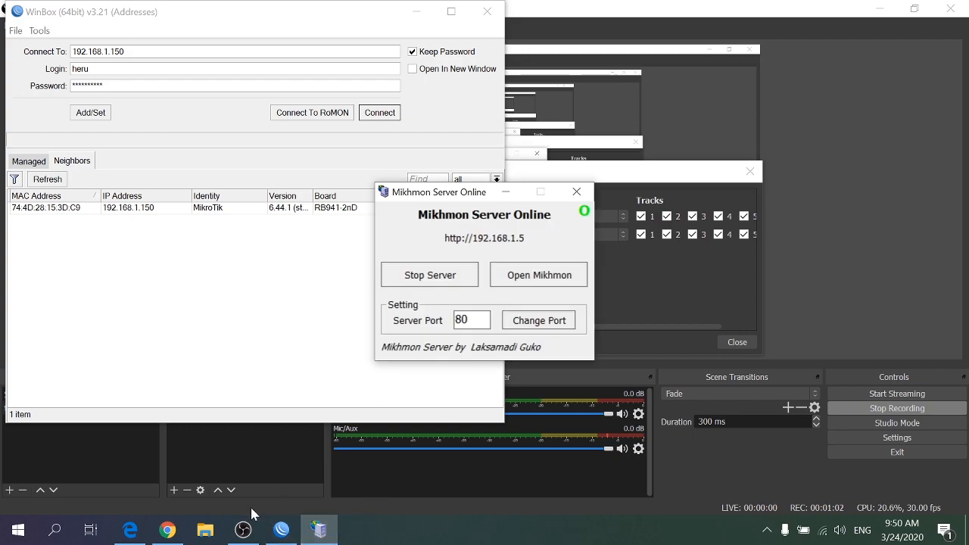
left_click(130, 530)
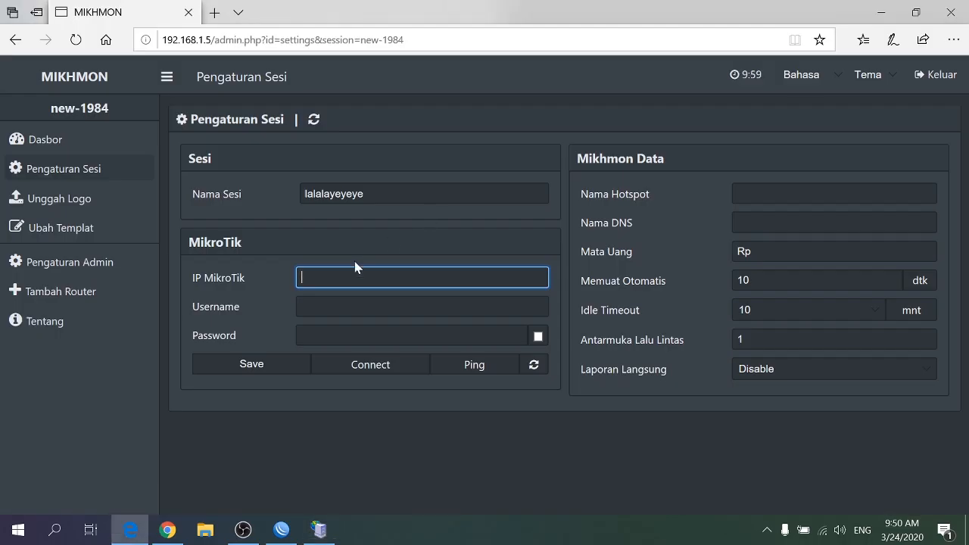
right_click(333, 278)
left_click(341, 298)
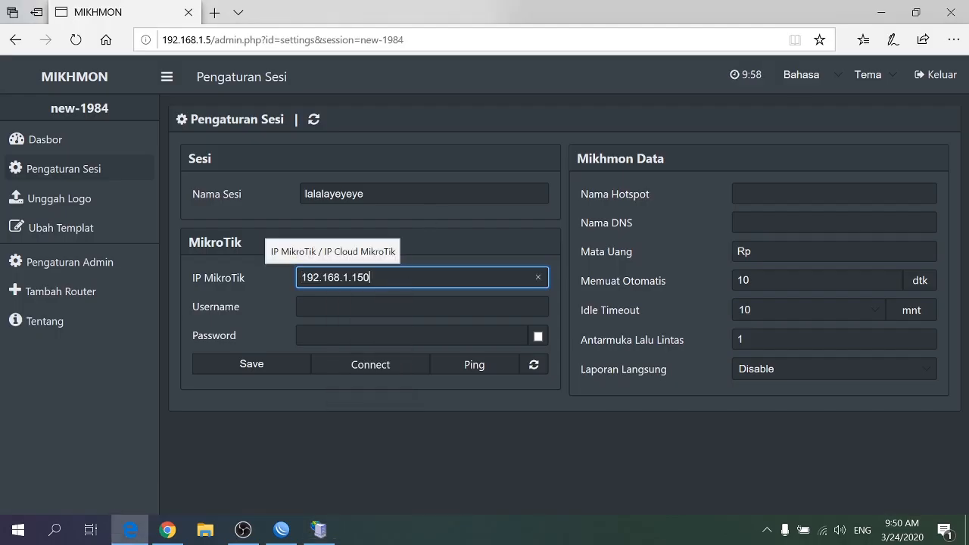
Enter the MikroTik login username and password in the session settings
left_click(339, 304)
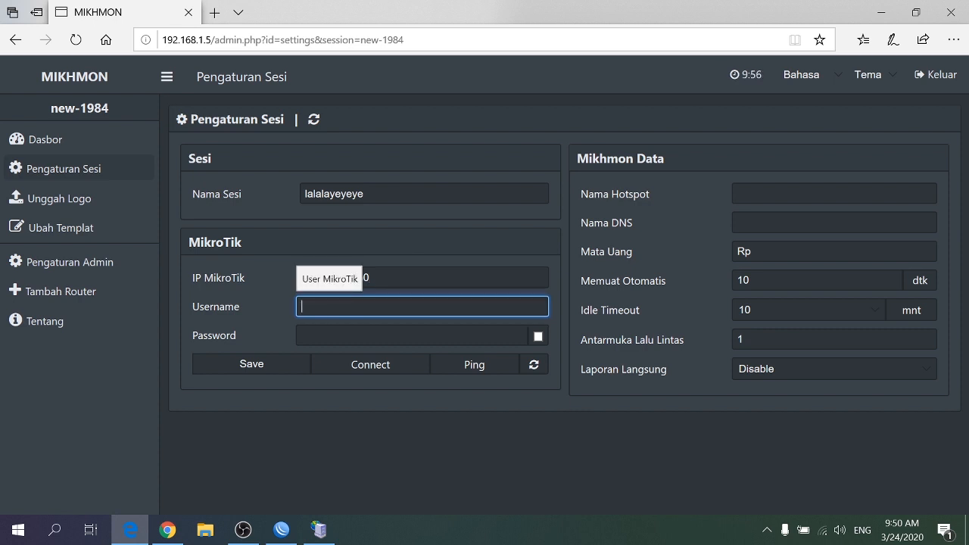
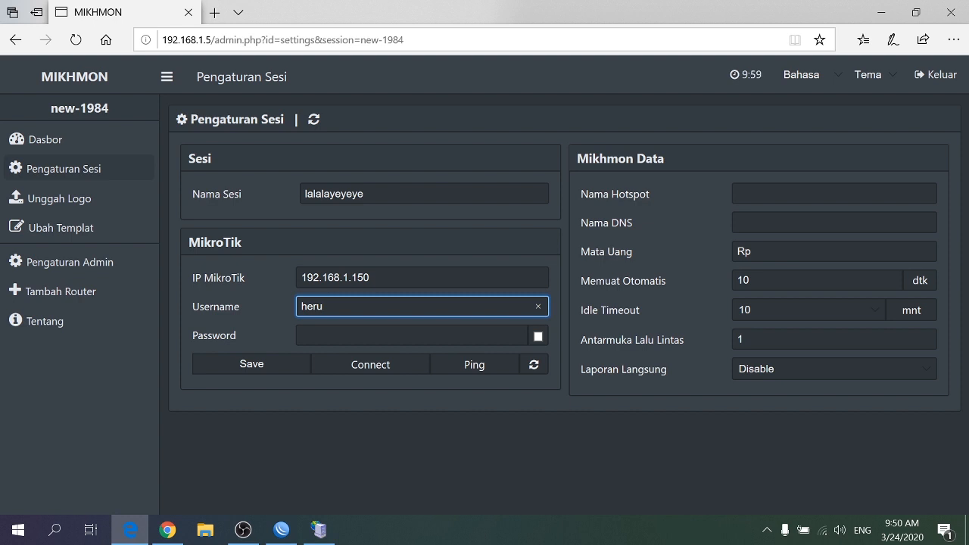
key("Tab")
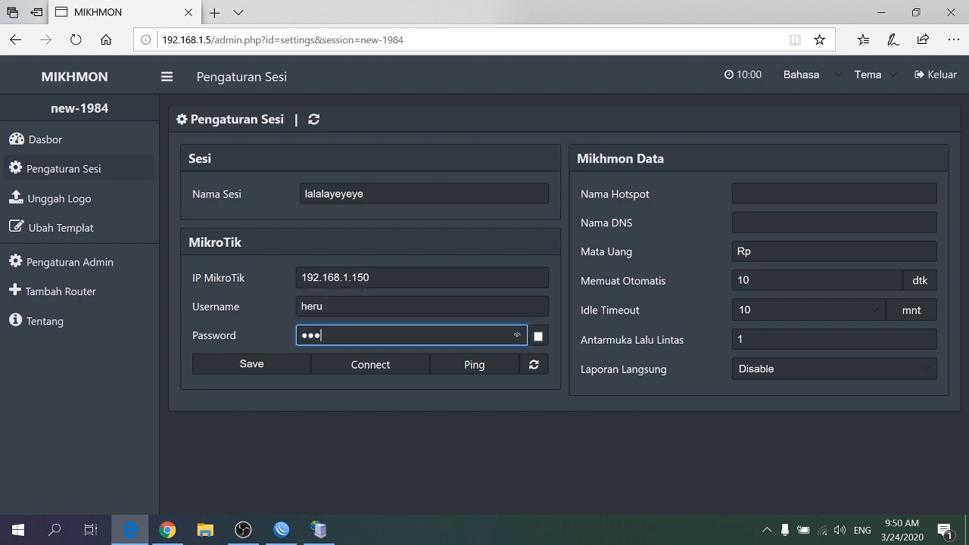
Set the hotspot name to SEAT GROUP and the DNS name to zero.com in the Mikhmon data
left_click(798, 193)
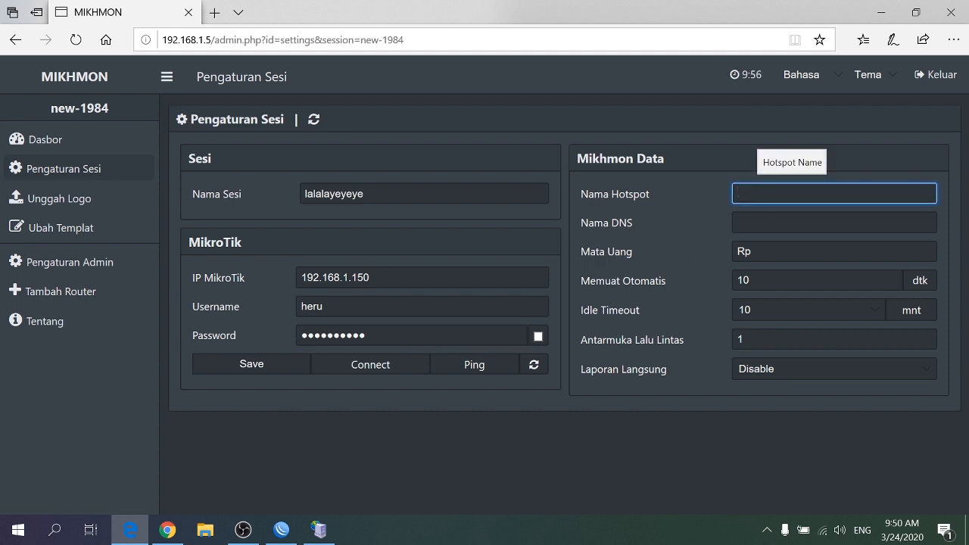
type("S")
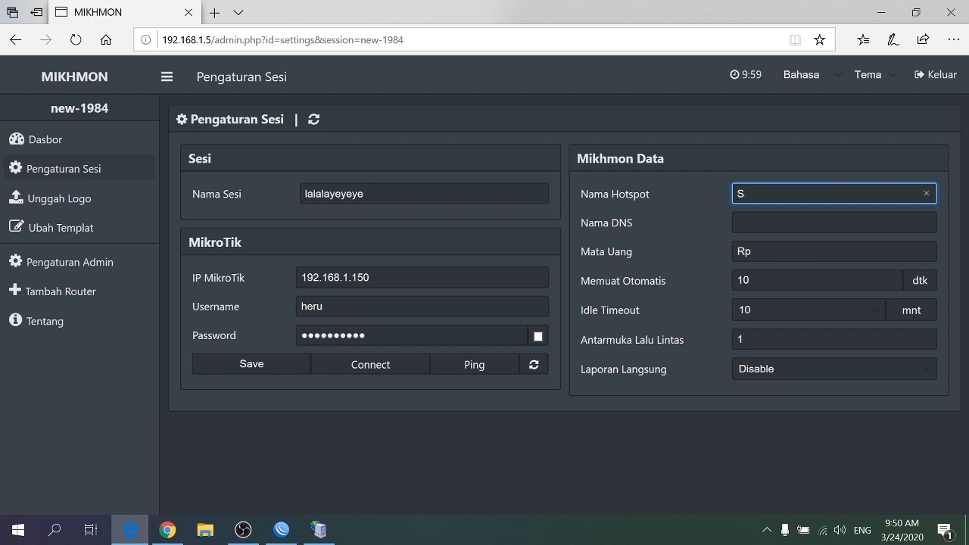
type("EAT GROUP")
left_click(787, 223)
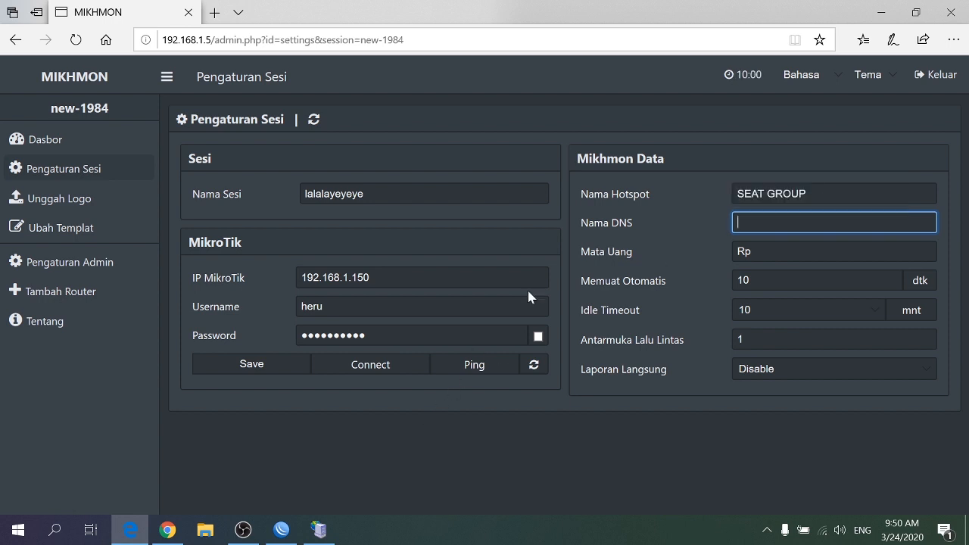
type("zero.com")
Save the session settings and connect Mikhmon to the router
left_click(282, 369)
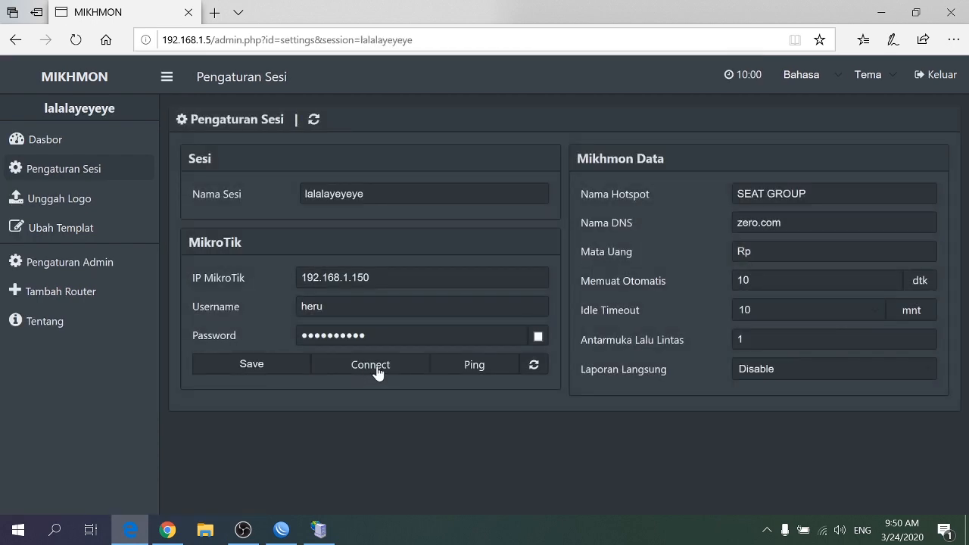
left_click(377, 369)
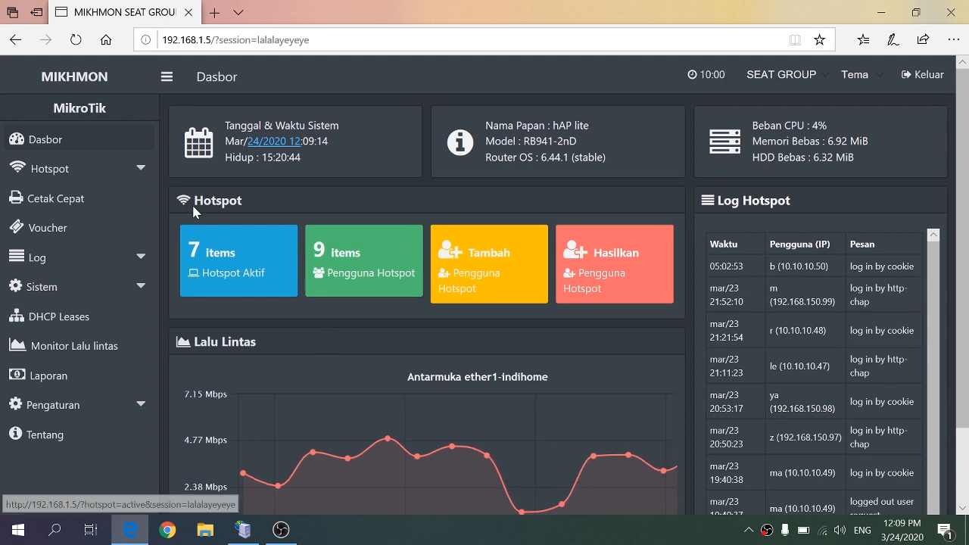
Start a new hotspot user profile named 1-hari with the address pool pool1-wifi2
left_click(138, 177)
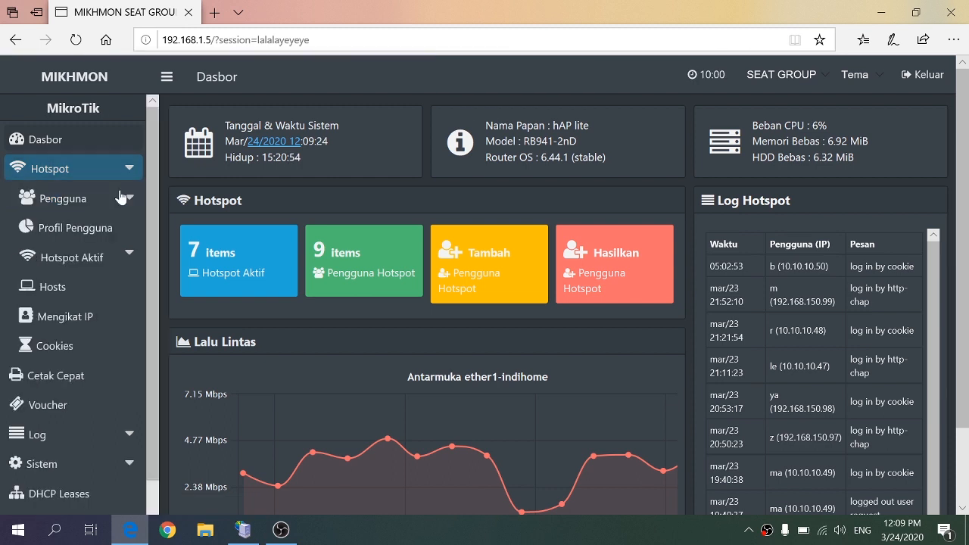
left_click(106, 233)
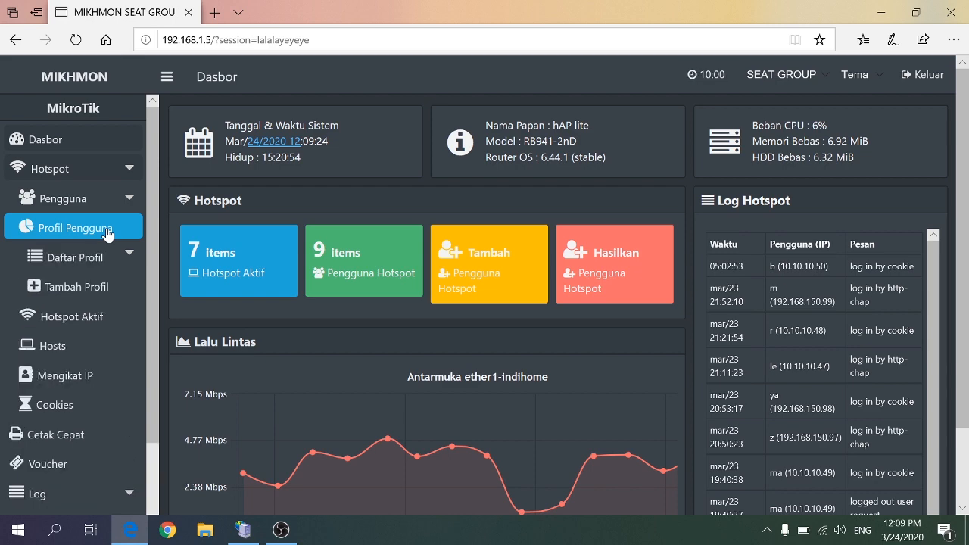
left_click(95, 288)
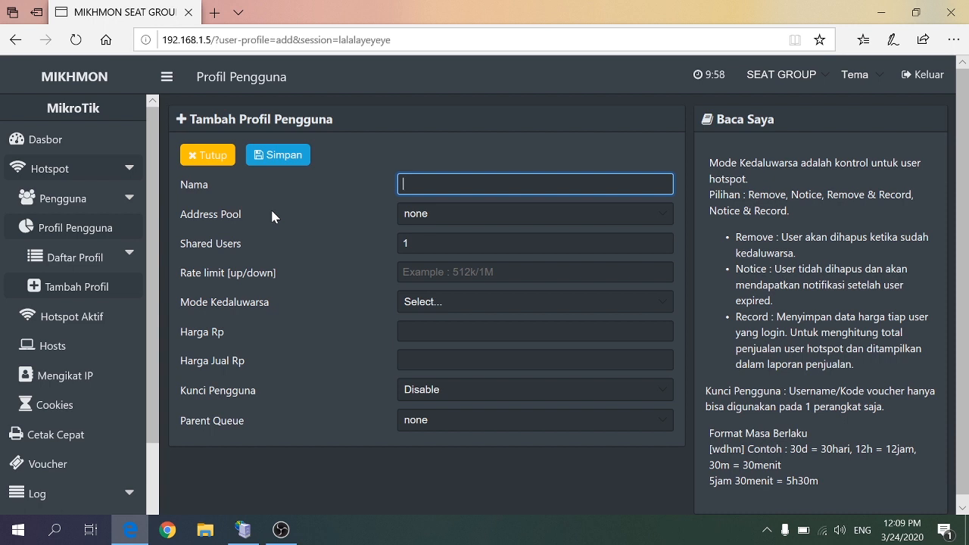
type("1 hari")
left_click(456, 218)
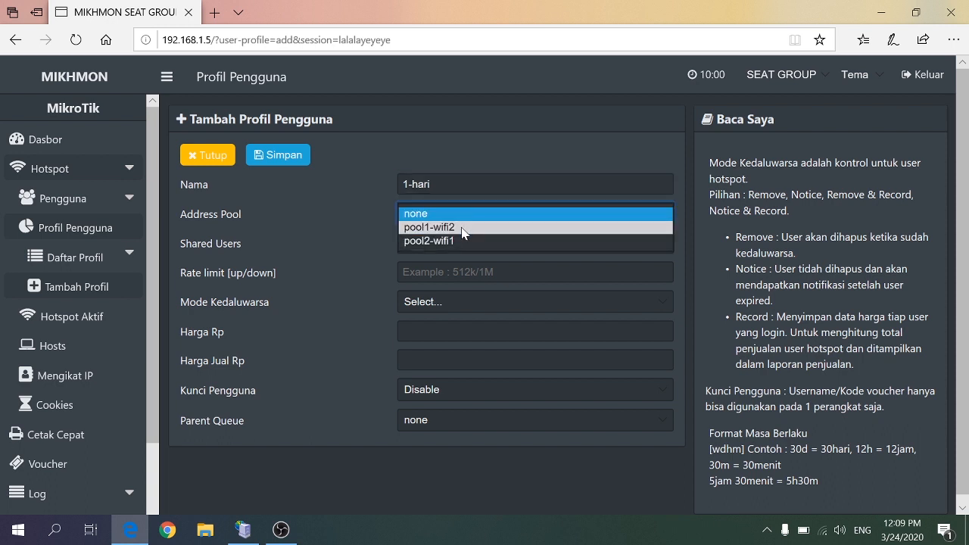
left_click(463, 228)
Set the profile's rate limit to 512k/1M and its expiry mode to None, keeping 1 shared user
left_click(422, 246)
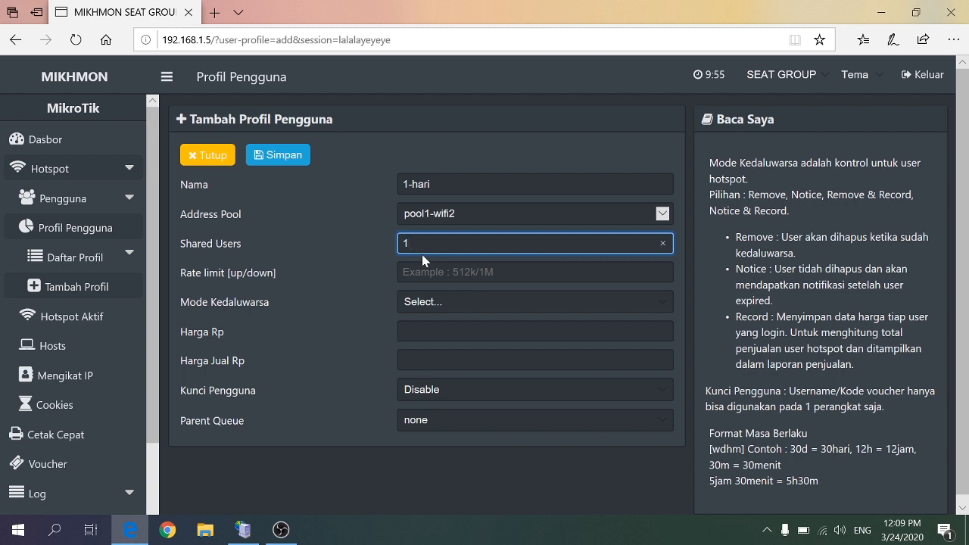
key("Tab")
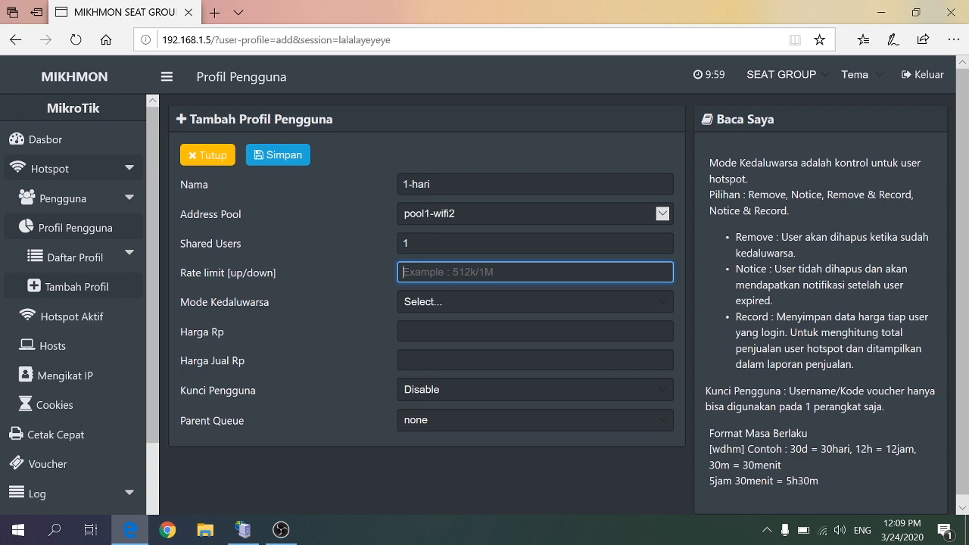
type("512k/1M")
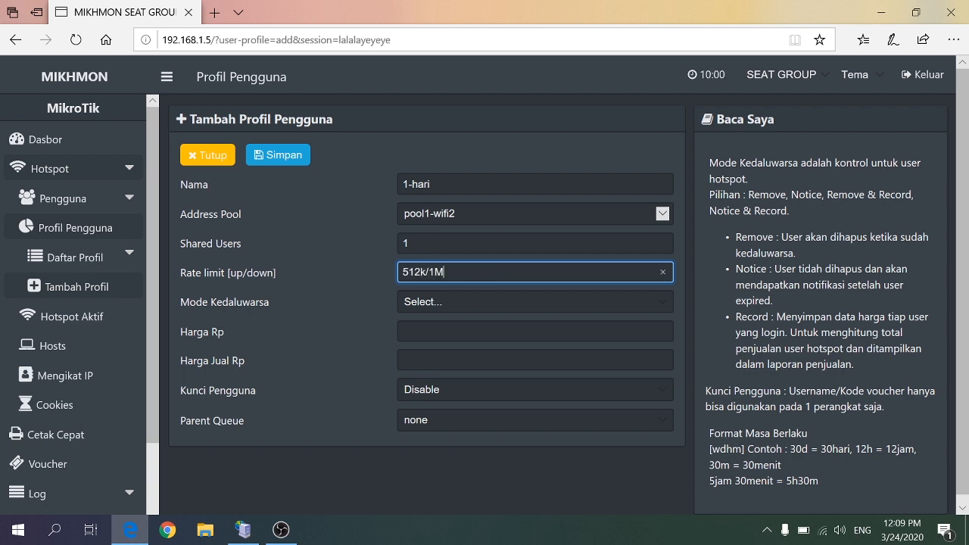
left_click(655, 302)
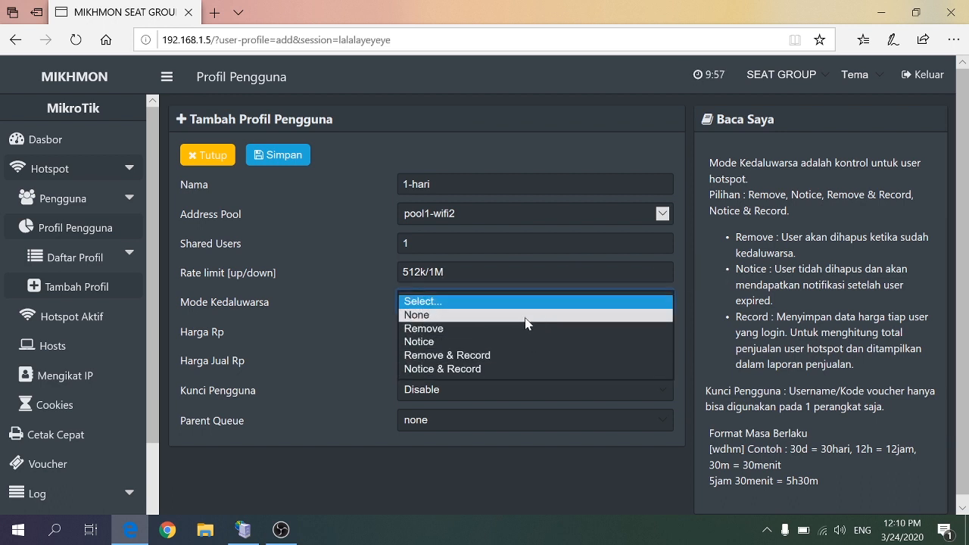
left_click(468, 313)
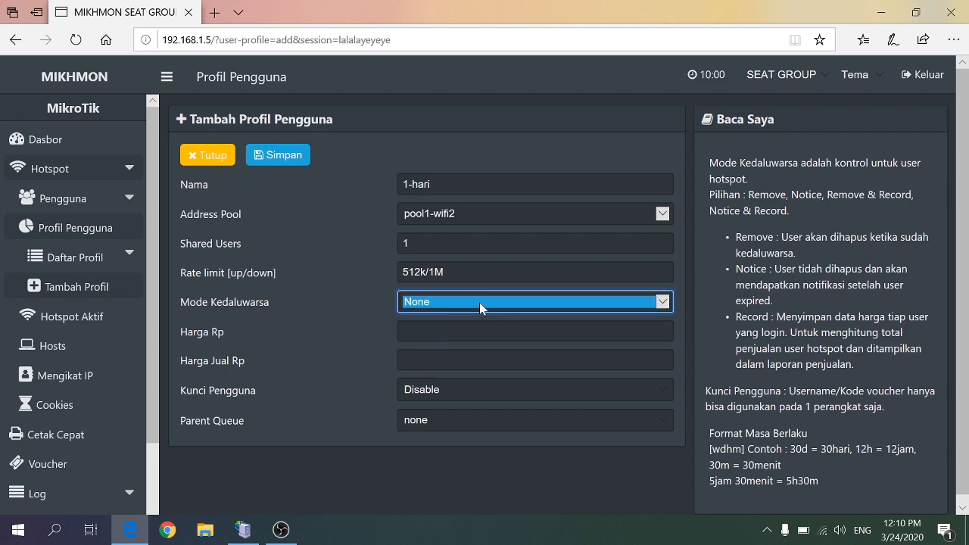
Set both the price and the selling price of the 1-hari profile to Rp 5000
left_click(402, 331)
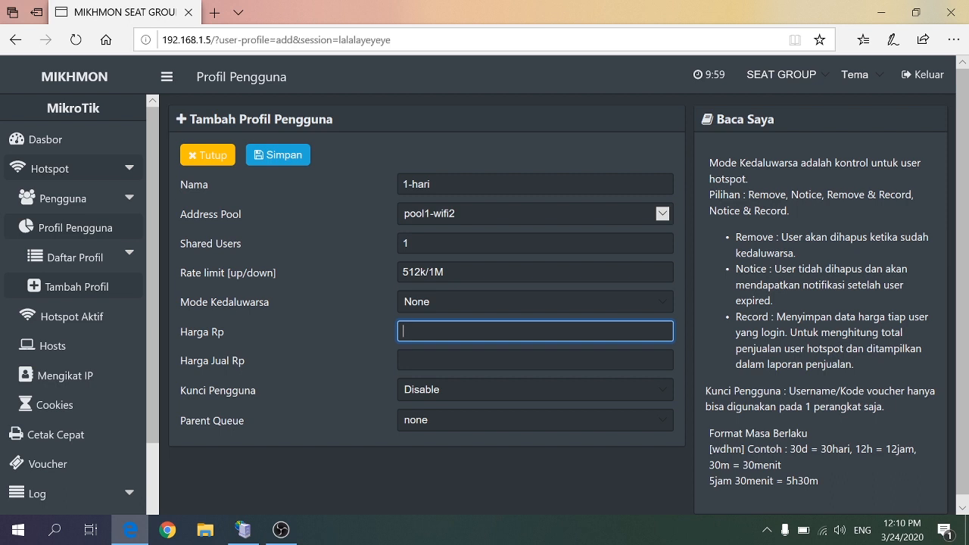
type("5000")
left_click(403, 360)
type("500")
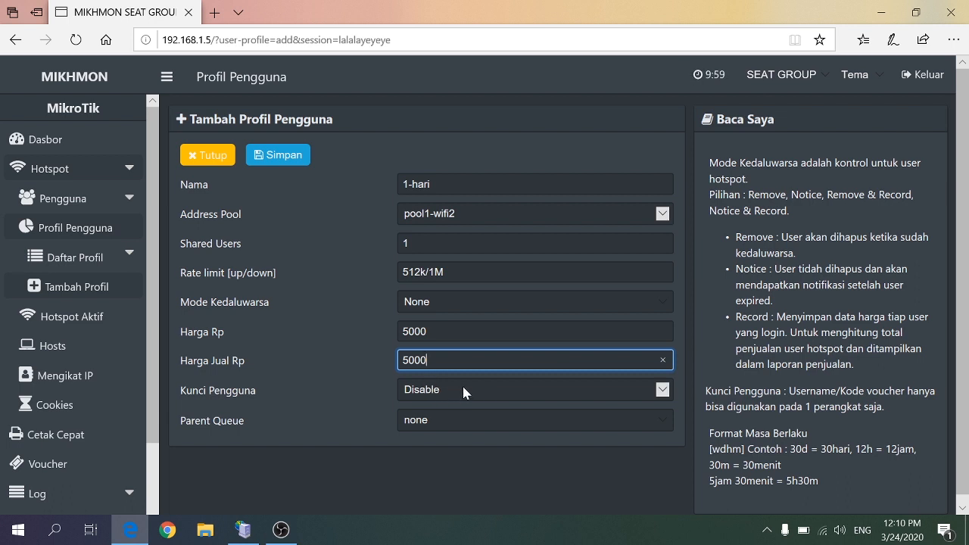
Enable the user lock for the 1-hari profile and save the profile
left_click(633, 393)
left_click(619, 401)
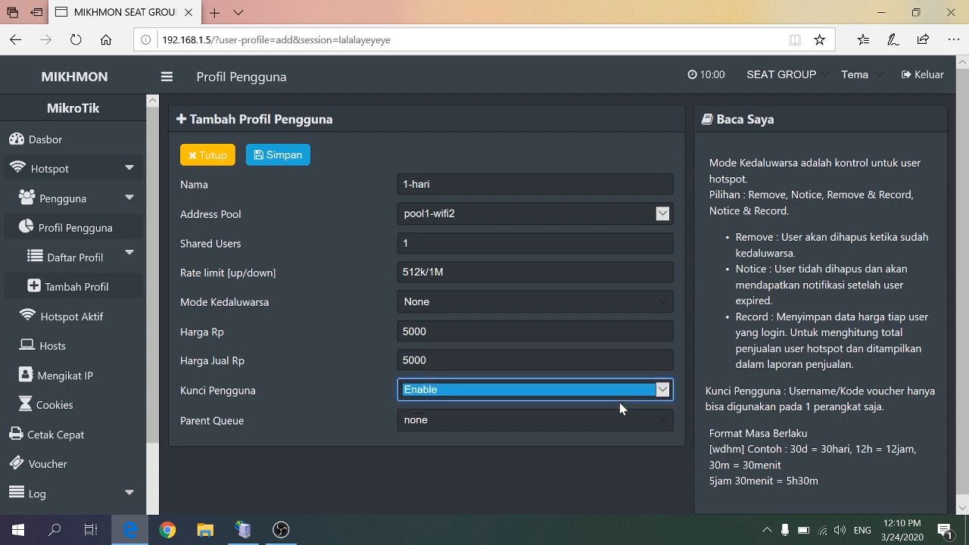
left_click(645, 393)
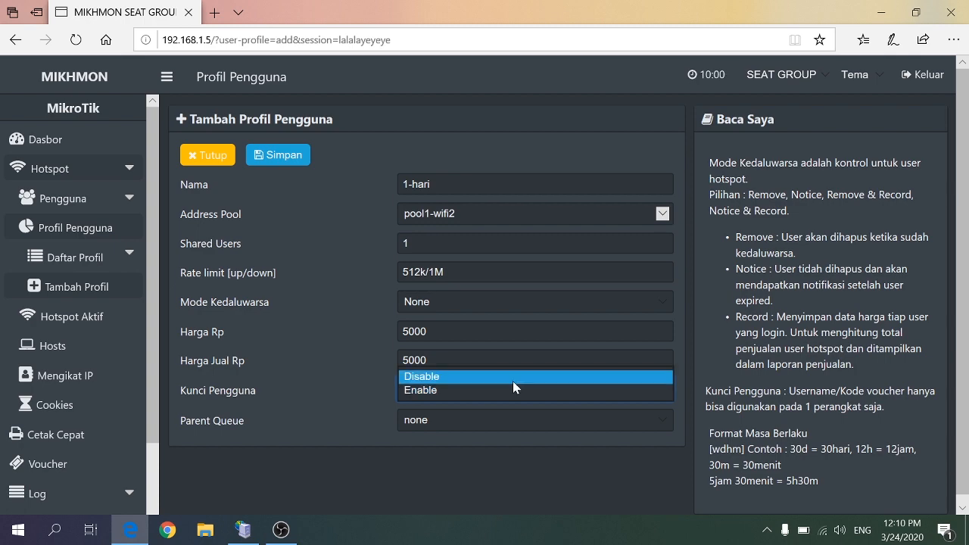
left_click(268, 155)
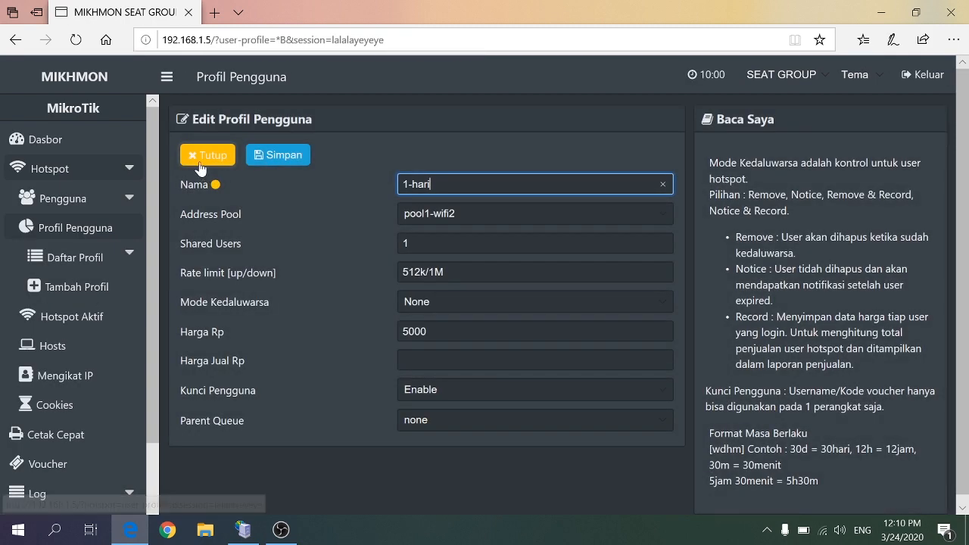
Switch to WinBox, connect to the router at 192.168.1.150 and check the user profiles in its hotspot settings
left_click(882, 13)
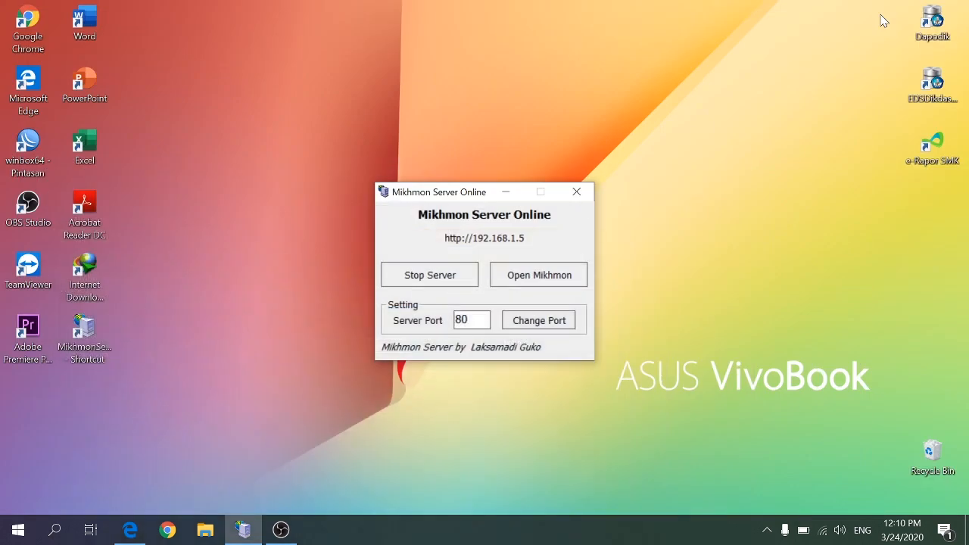
double_click(22, 140)
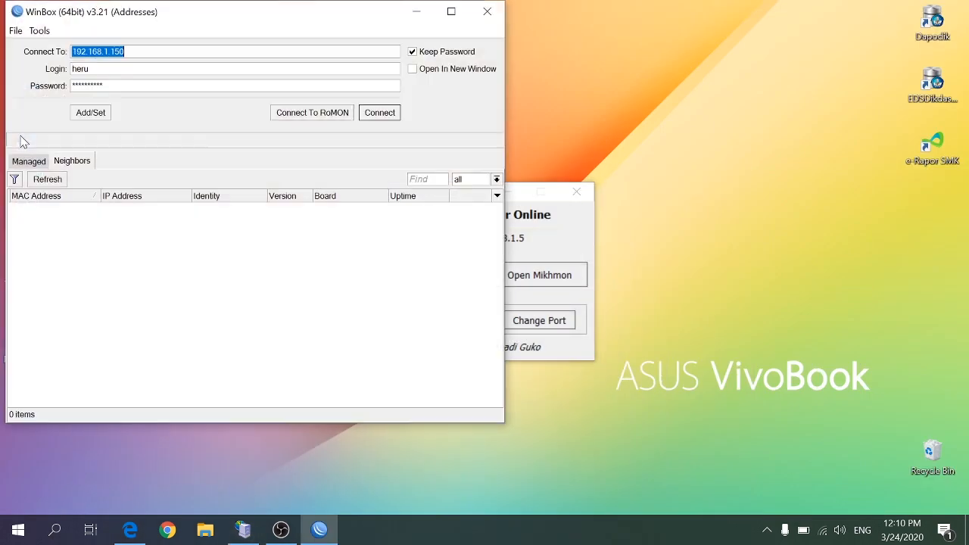
left_click(379, 113)
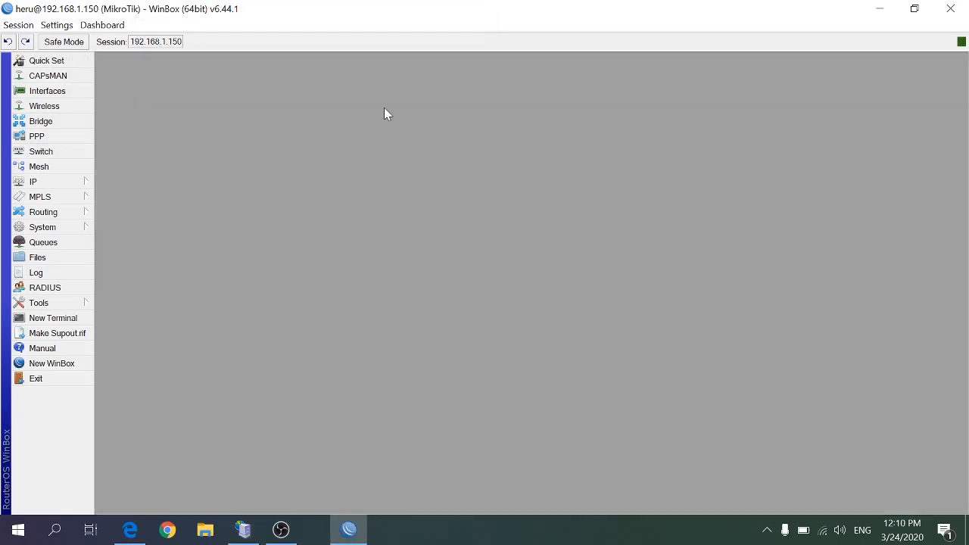
left_click(35, 183)
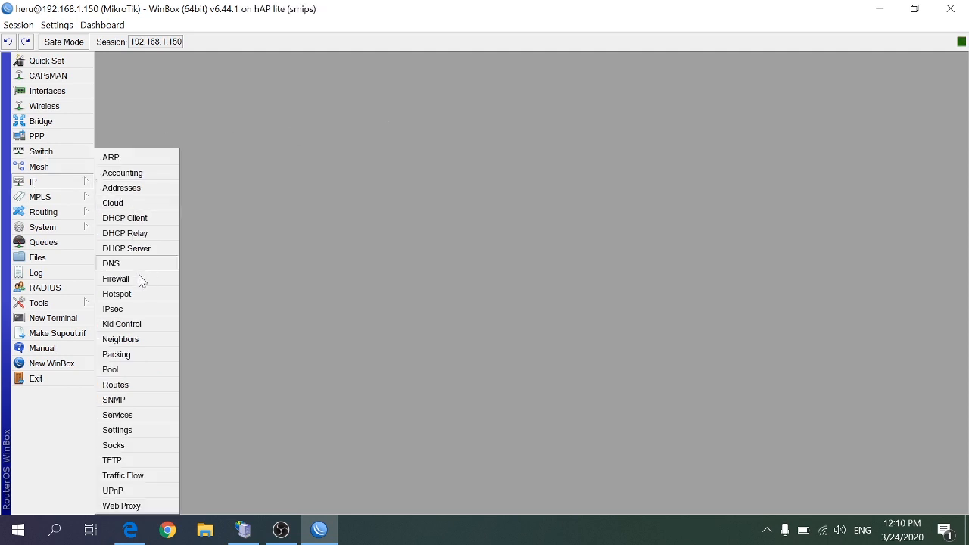
left_click(133, 295)
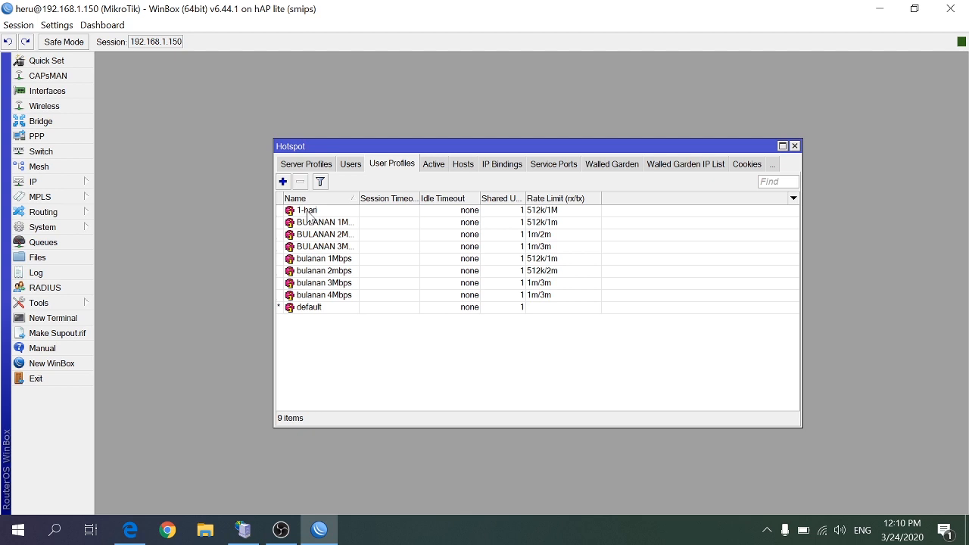
Return to Mikhmon in Edge and close the 1-hari profile form to go back to the user profile list
left_click(281, 528)
left_click(278, 524)
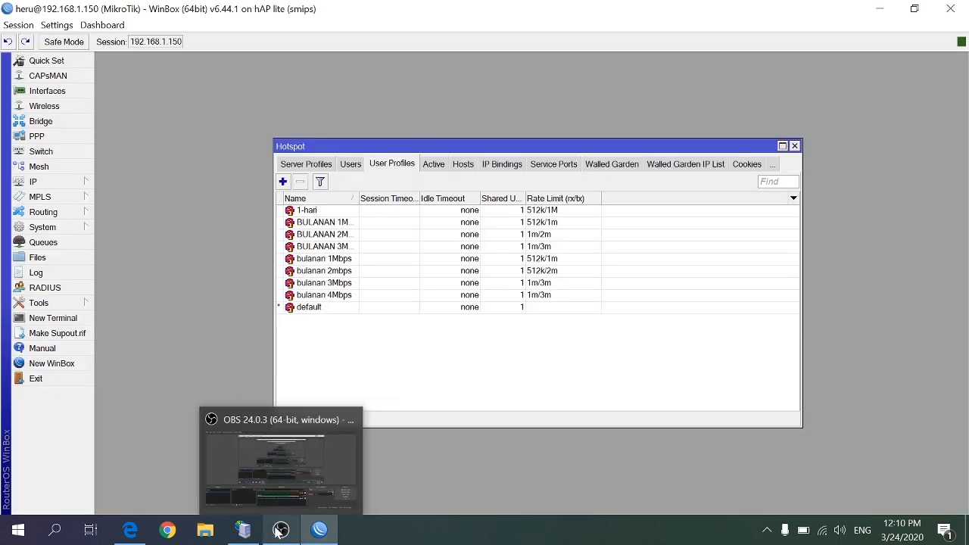
left_click(130, 529)
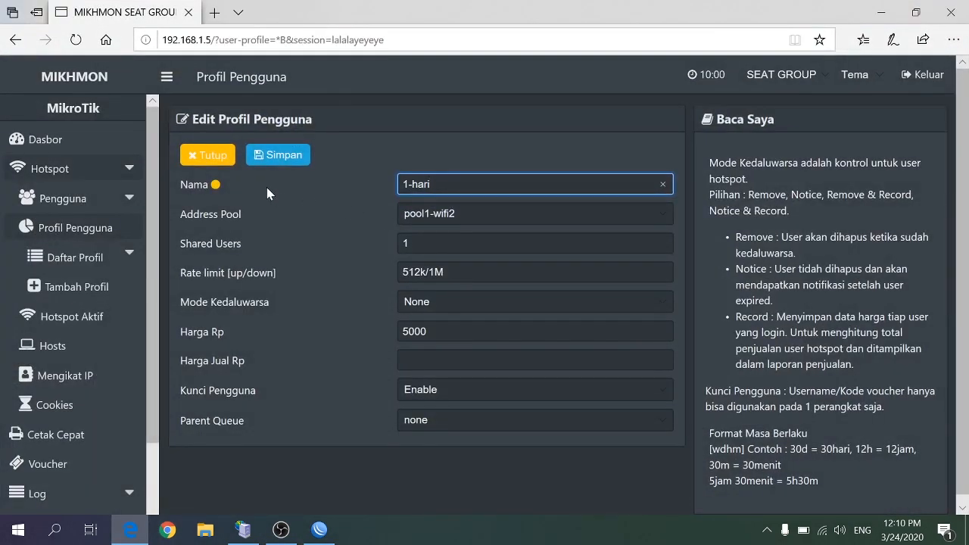
left_click(215, 156)
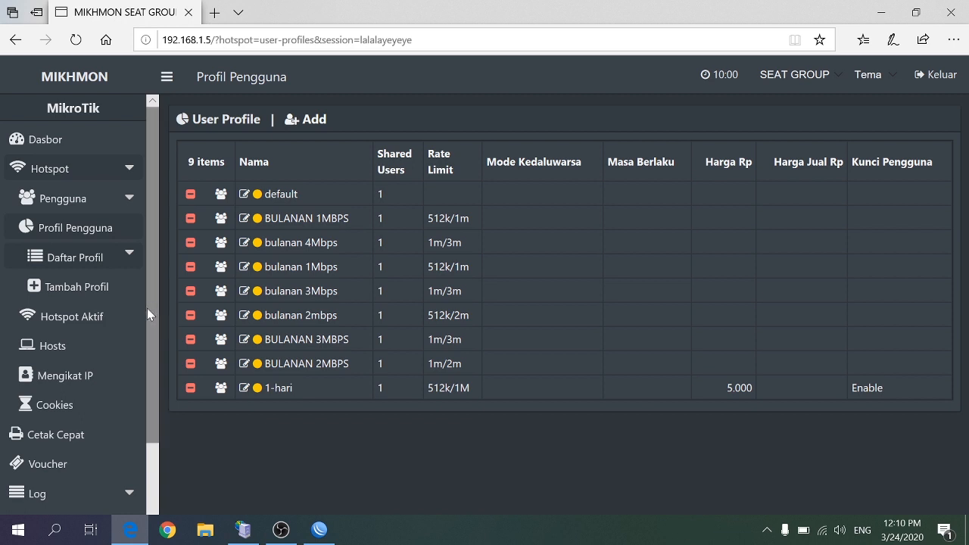
Open the hotspot user generator and set the number of users to generate to 10
left_click(131, 201)
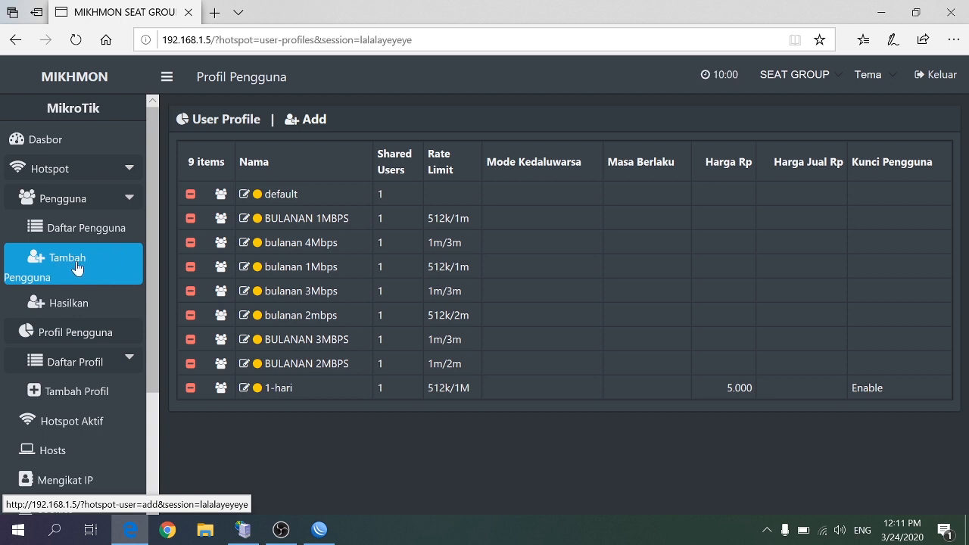
left_click(65, 306)
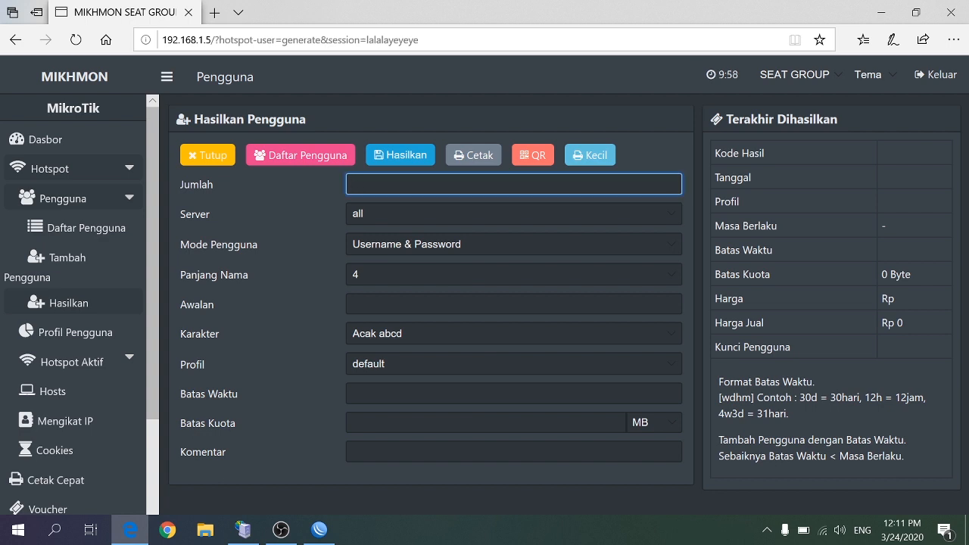
type("1000")
key("BackSpace")
key("BackSpace")
key("BackSpace")
type("10")
Choose the Username & Password user mode, a name length of 4 and the Acak abcd character set
left_click(647, 243)
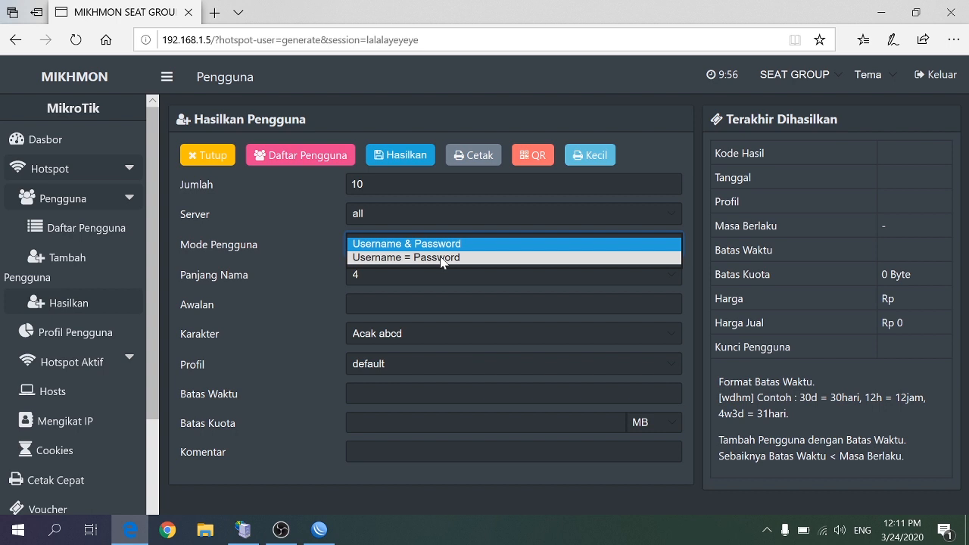
left_click(401, 243)
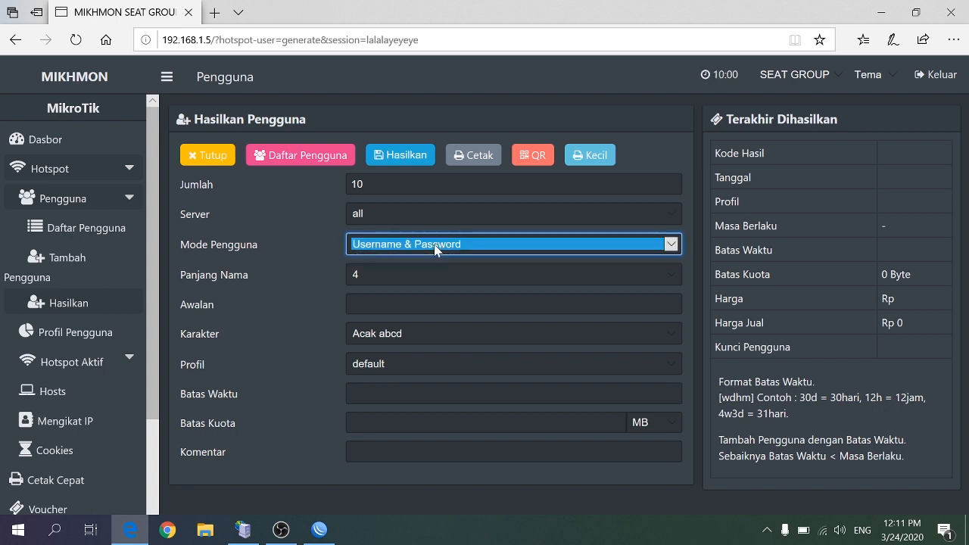
left_click(399, 277)
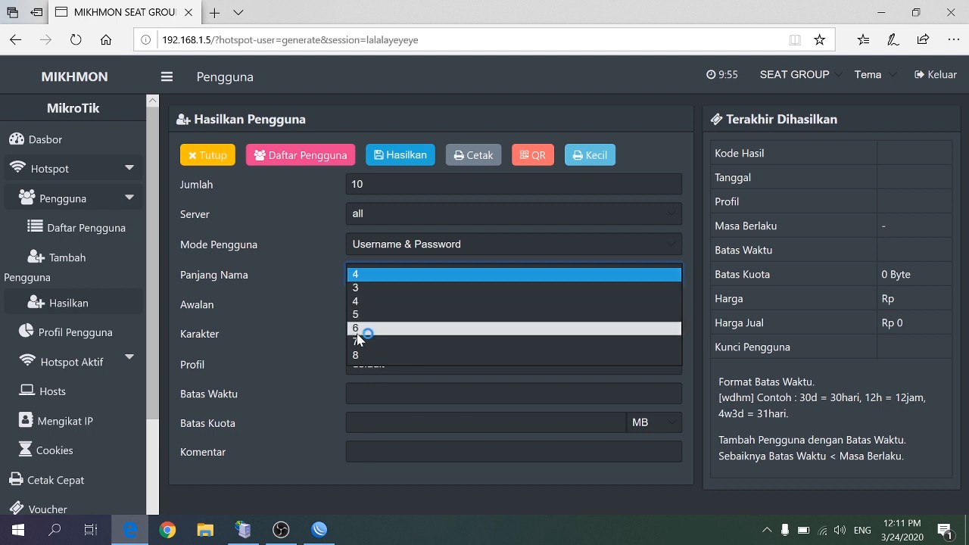
left_click(359, 355)
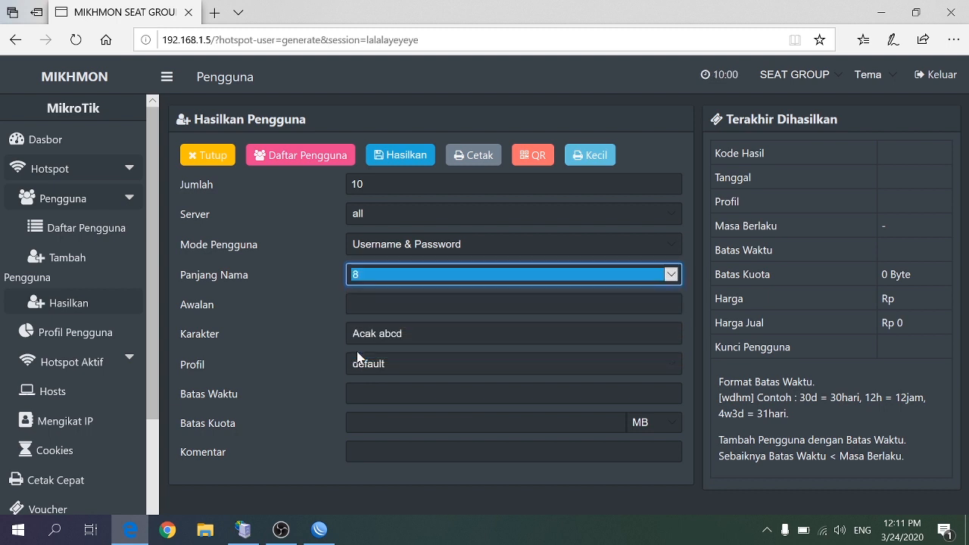
left_click(656, 278)
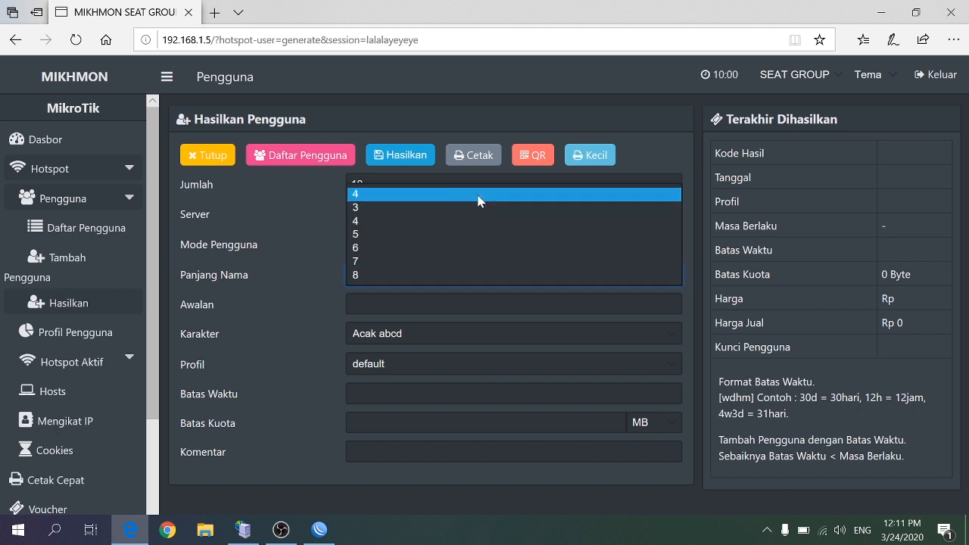
left_click(478, 200)
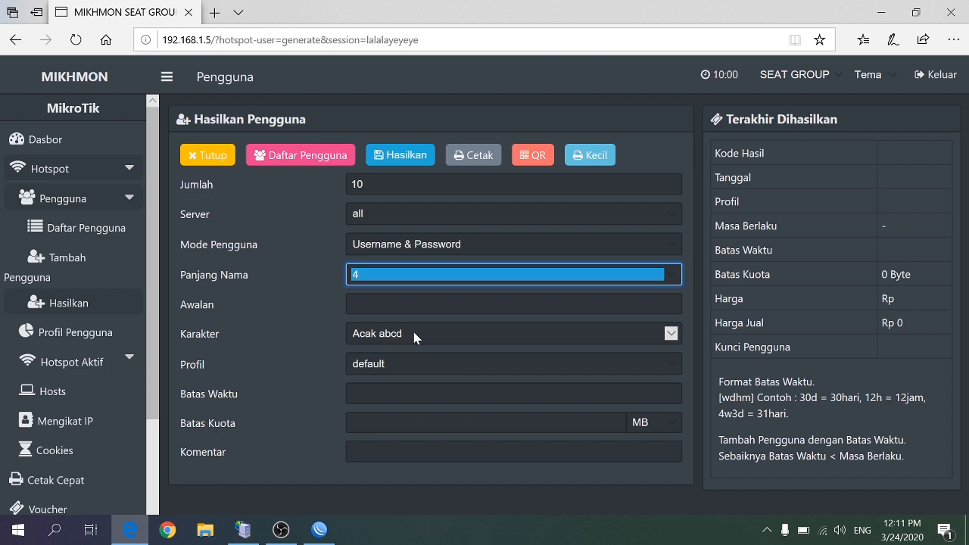
left_click(671, 334)
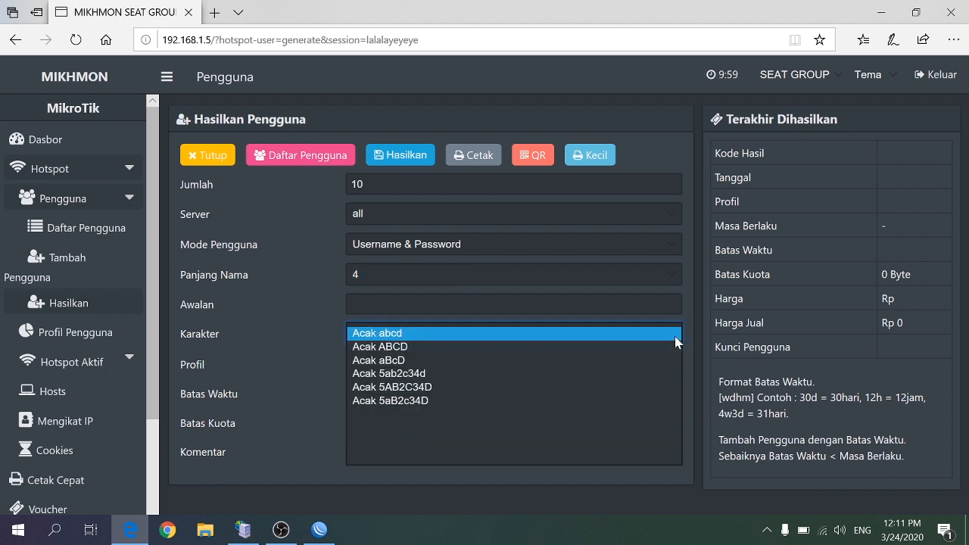
left_click(675, 338)
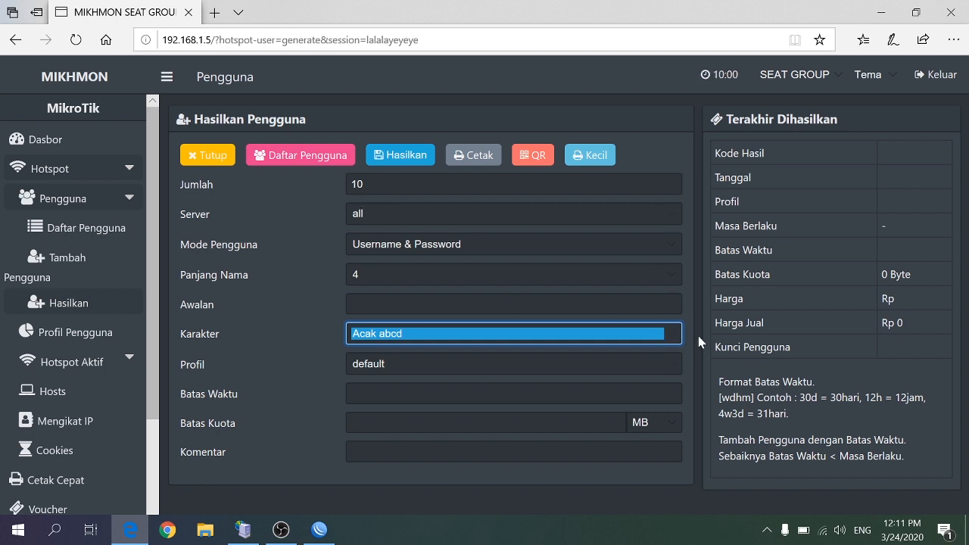
Assign the 1-hari profile, enter the comment tes1 and generate the users
left_click(671, 364)
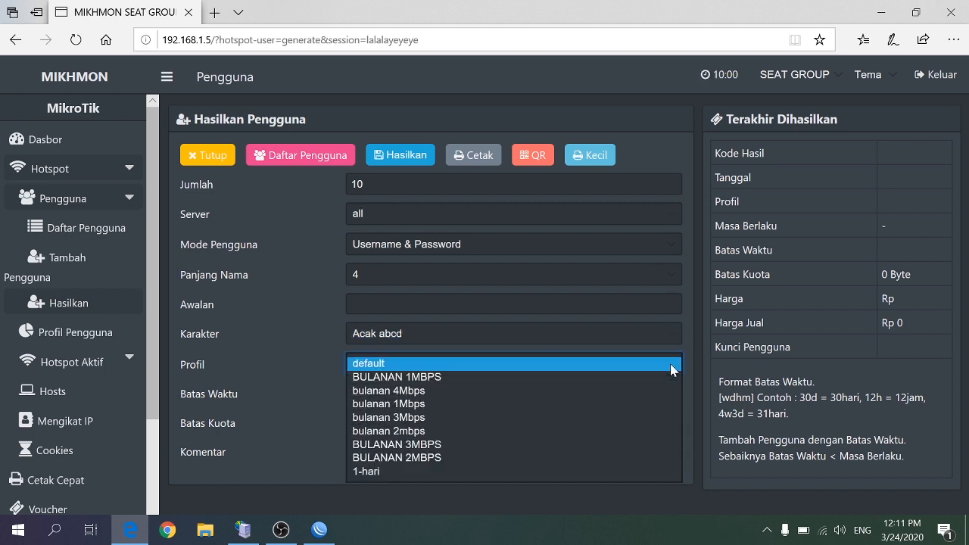
left_click(404, 471)
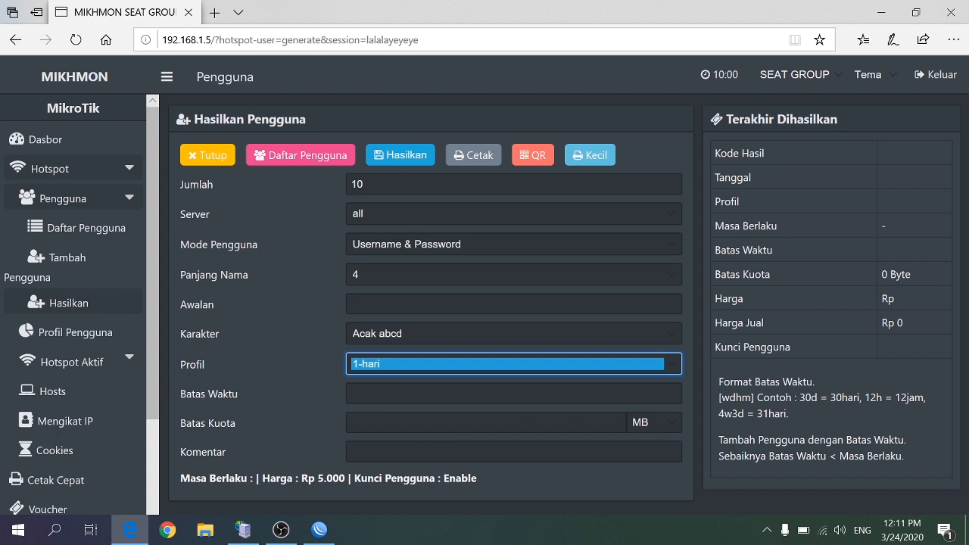
left_click(426, 452)
type("t")
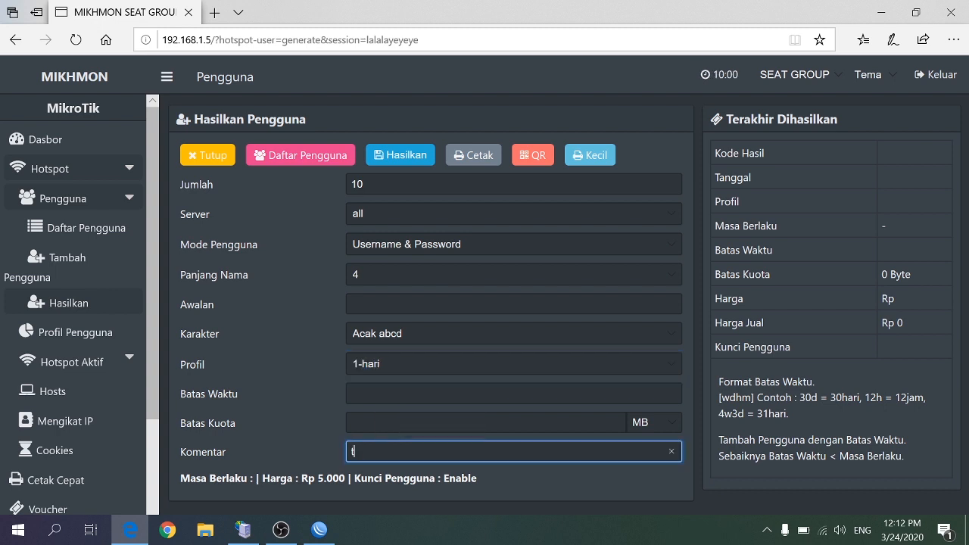
type("es1")
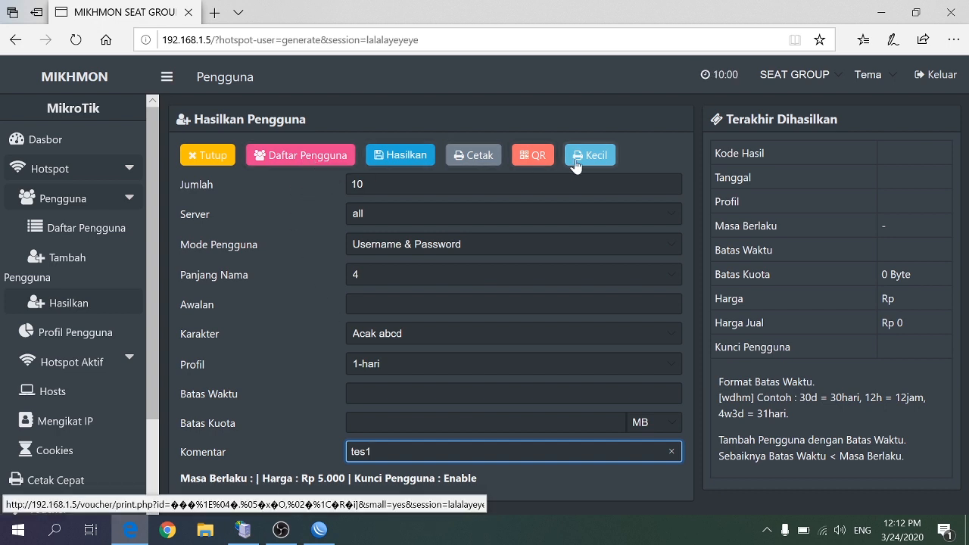
left_click(409, 157)
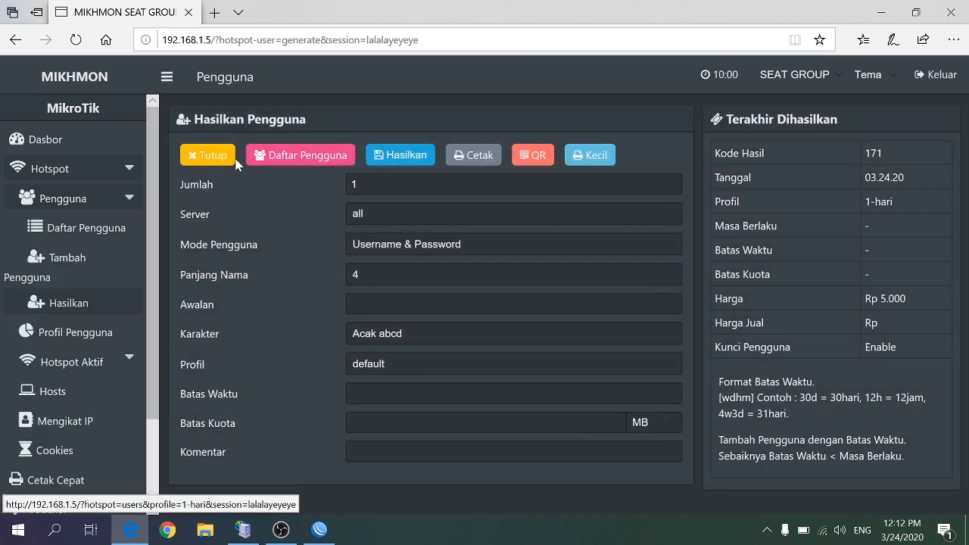
Close the user generator and open the 1-hari user list from the voucher overview
left_click(212, 159)
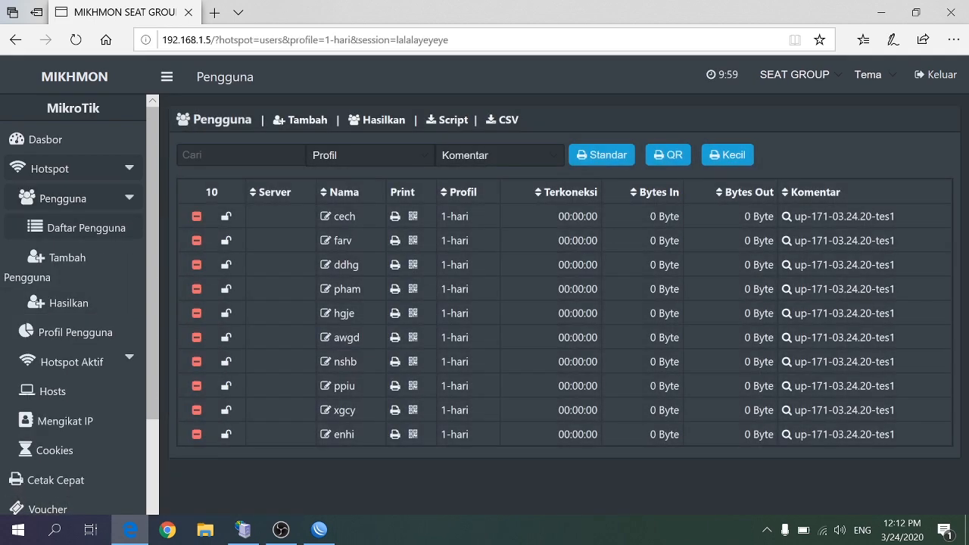
scroll(103, 337, "down", 2)
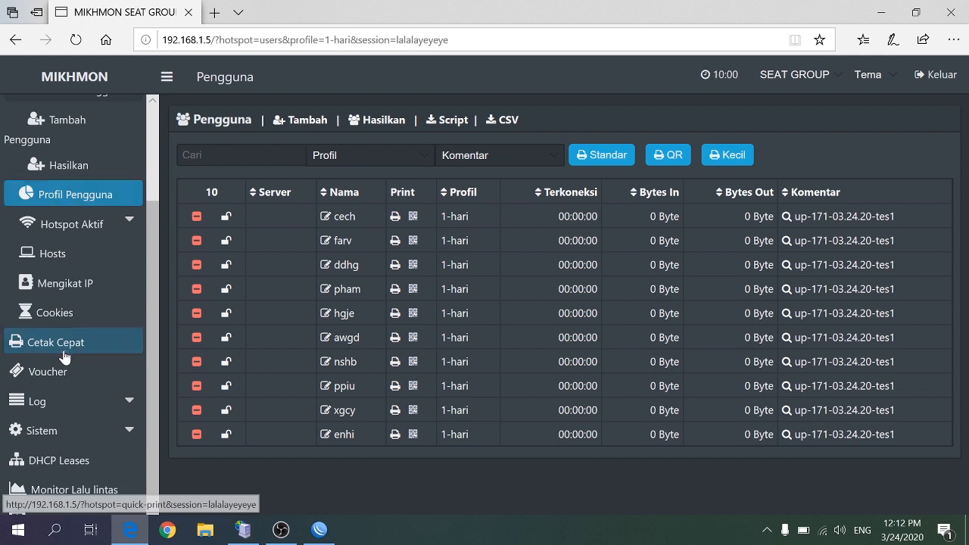
left_click(63, 352)
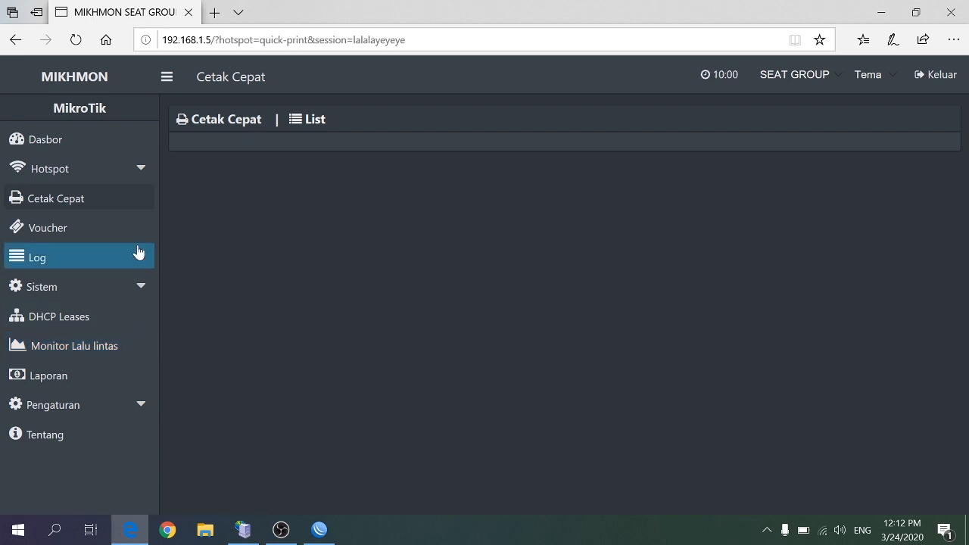
left_click(103, 228)
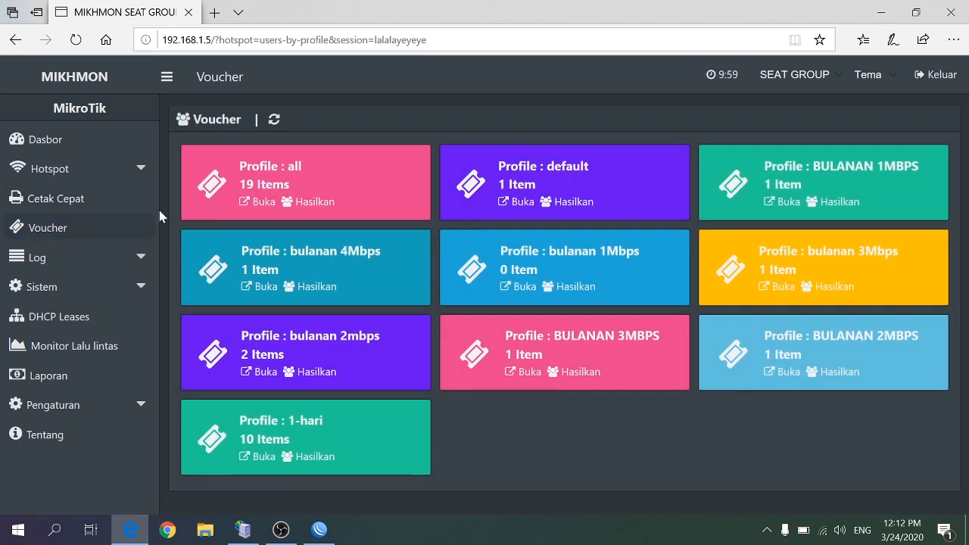
left_click(256, 461)
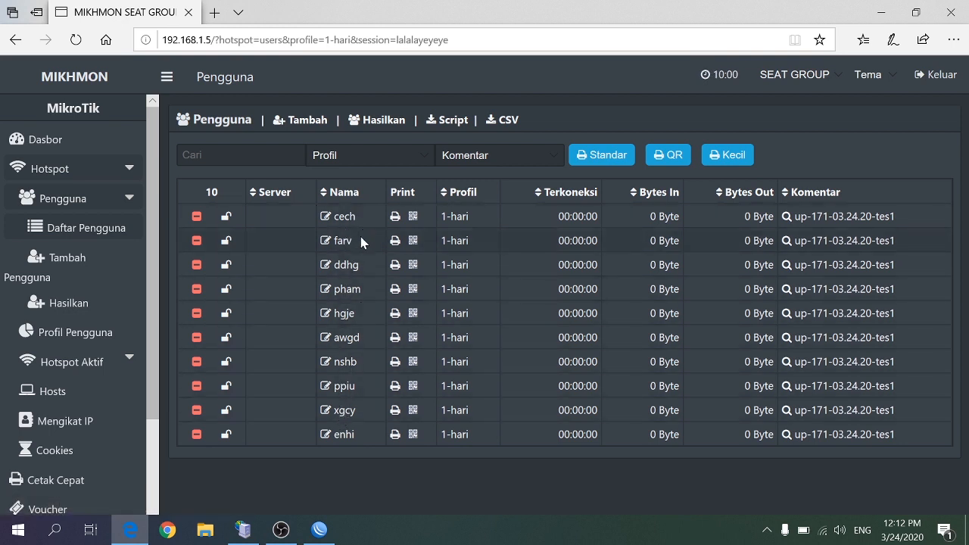
Try filtering the user list by the comment up-171-03.24.20-tes1 and by the 1-hari profile
left_click(549, 156)
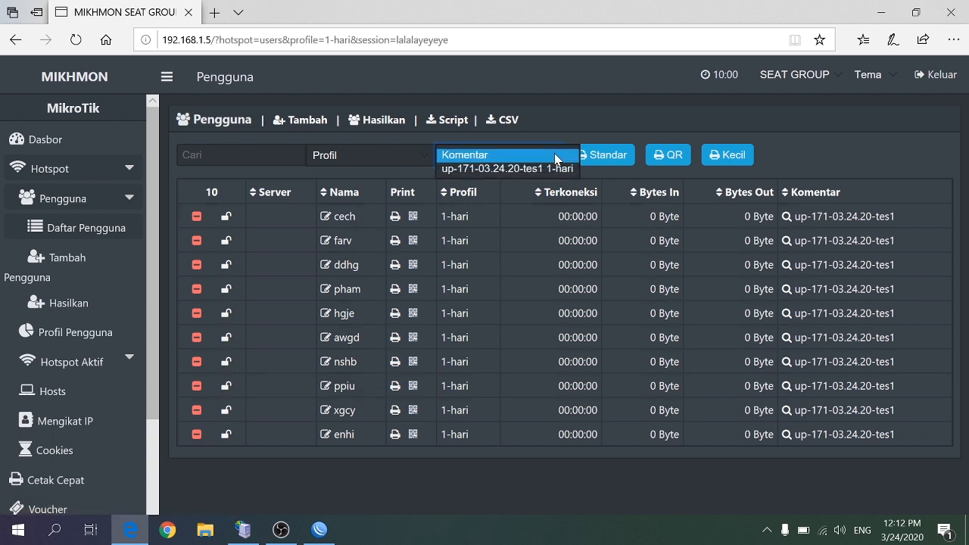
left_click(500, 170)
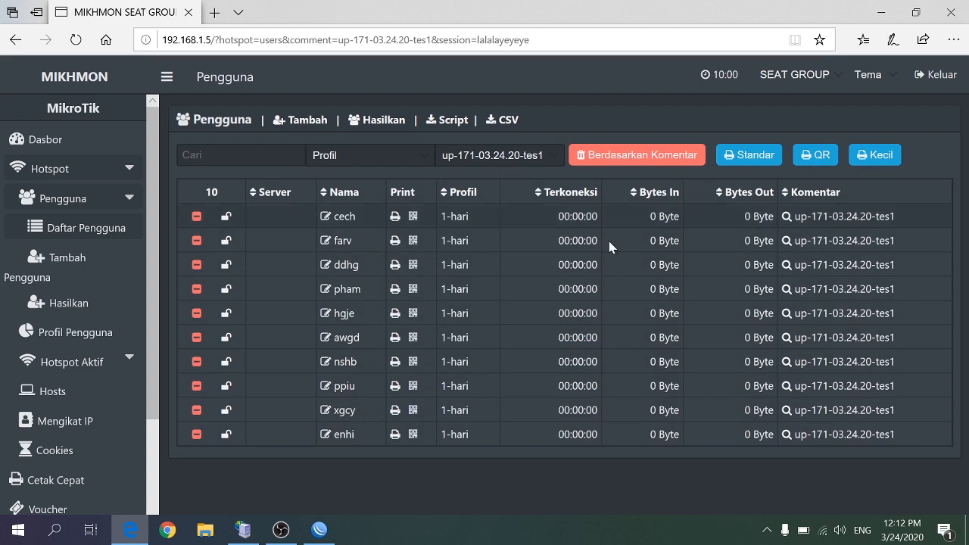
left_click(424, 155)
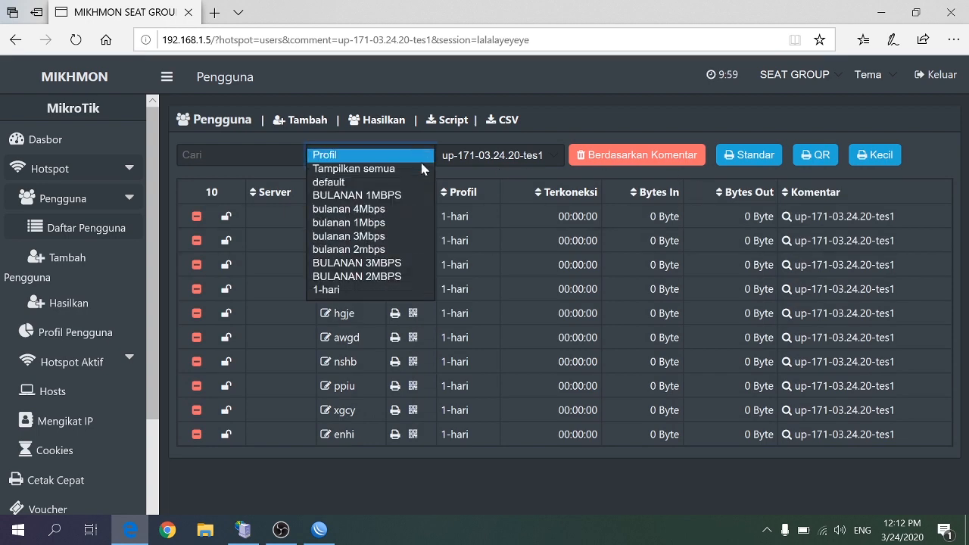
left_click(338, 290)
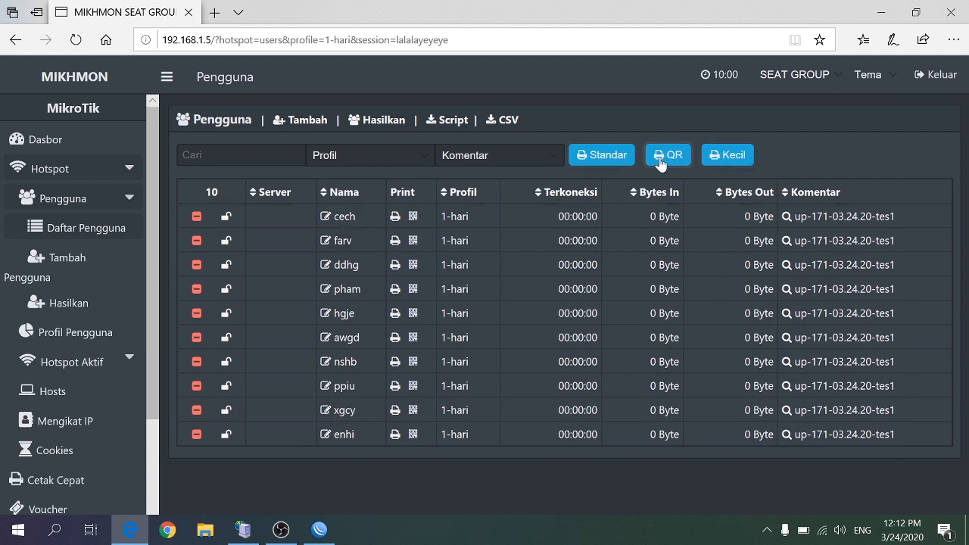
Select the comment up-171-03.24.20-tes1 and open the small-format voucher print preview for its users
left_click(738, 156)
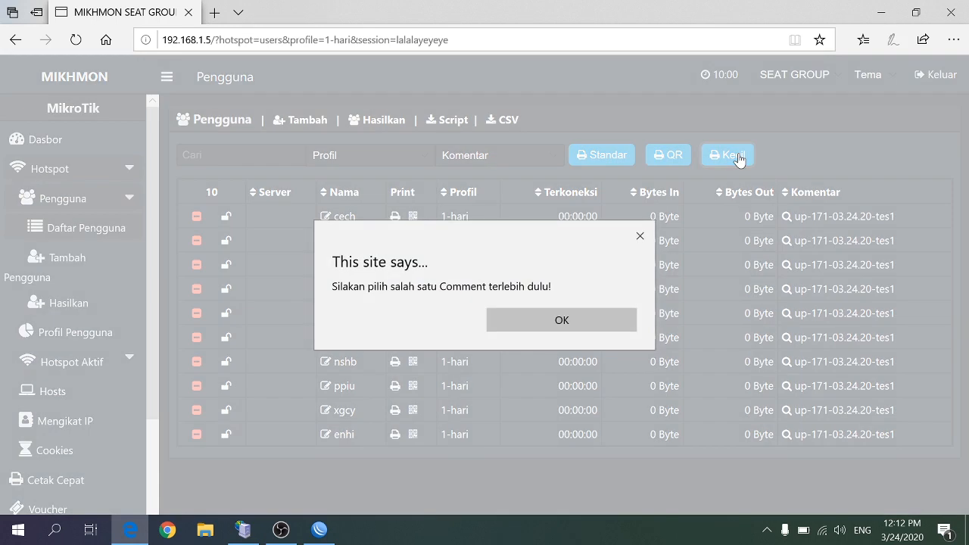
left_click(552, 318)
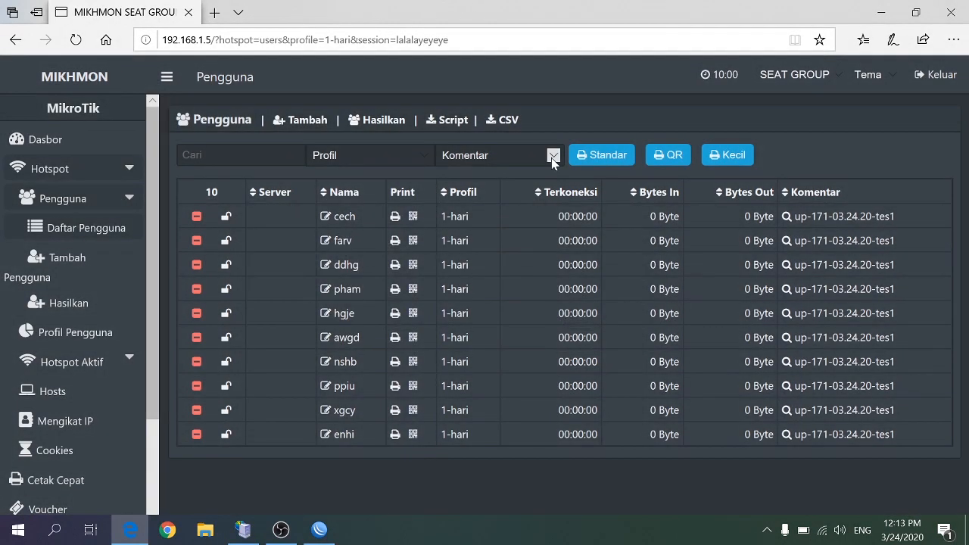
left_click(551, 157)
left_click(551, 168)
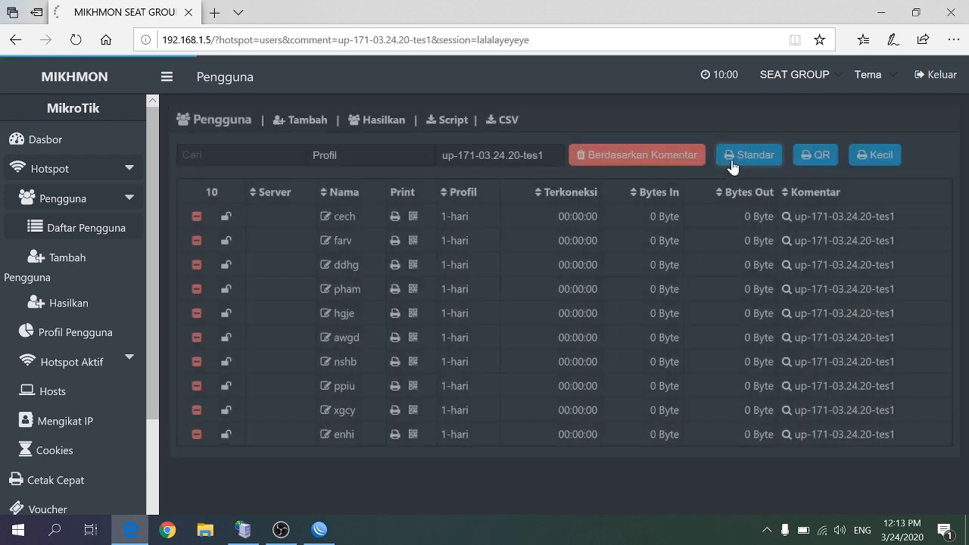
left_click(872, 156)
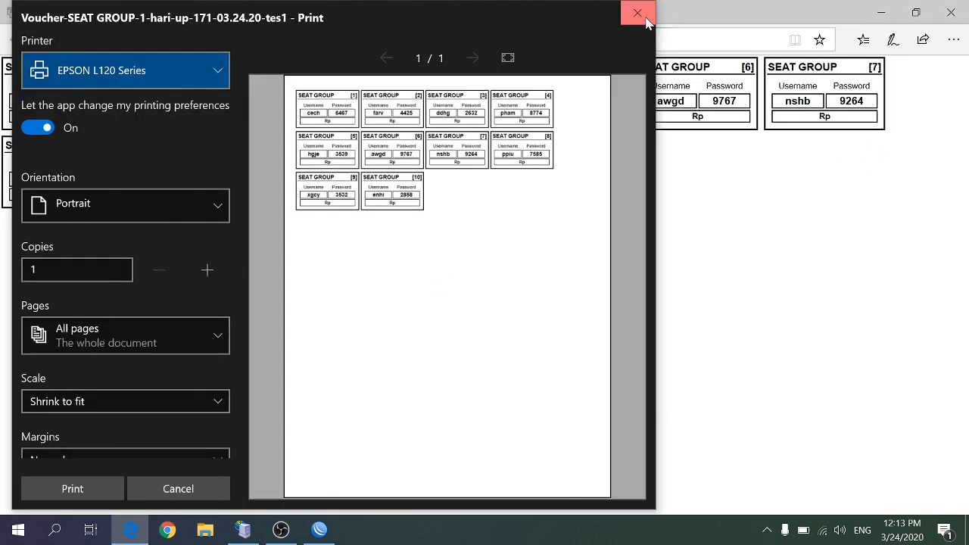
Close the small-format print preview and preview the same users' vouchers in QR format
left_click(644, 15)
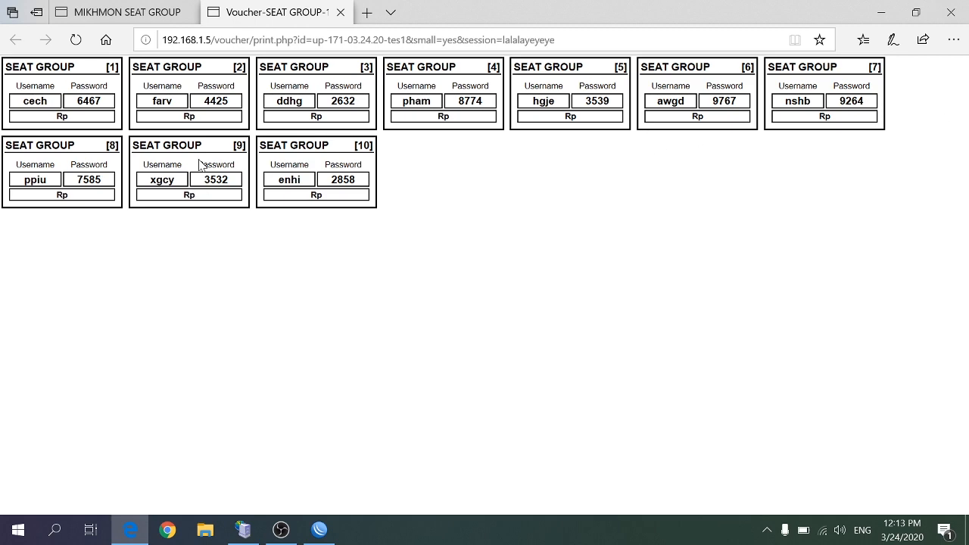
left_click(340, 13)
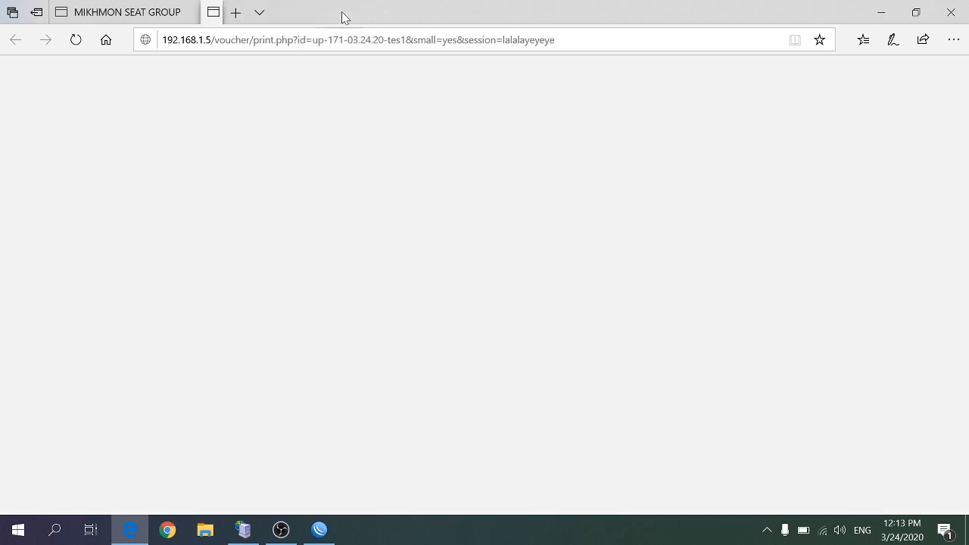
left_click(811, 156)
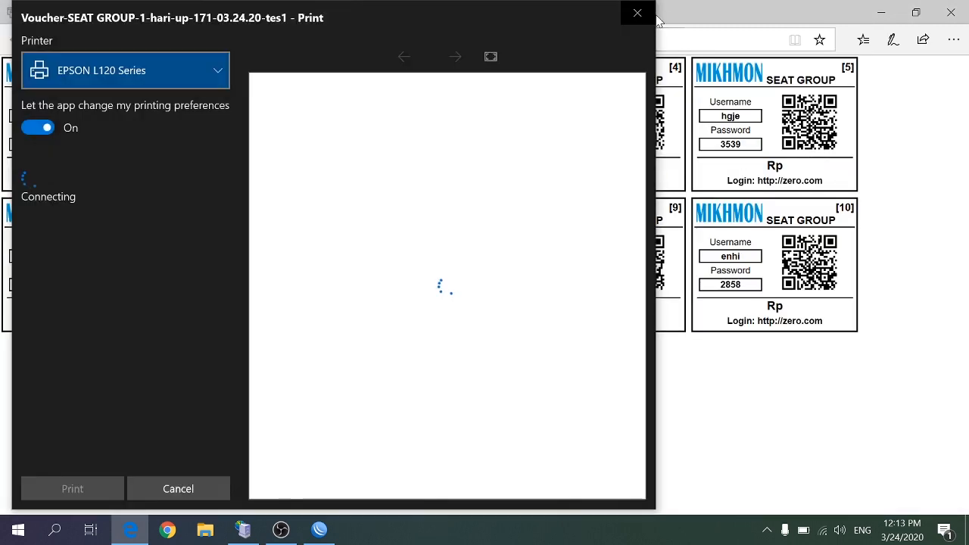
left_click(637, 13)
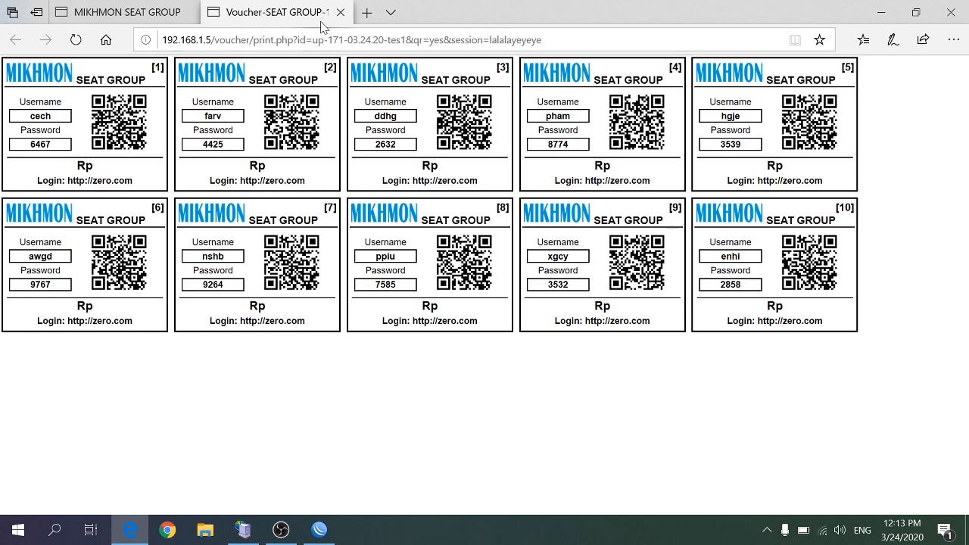
left_click(341, 13)
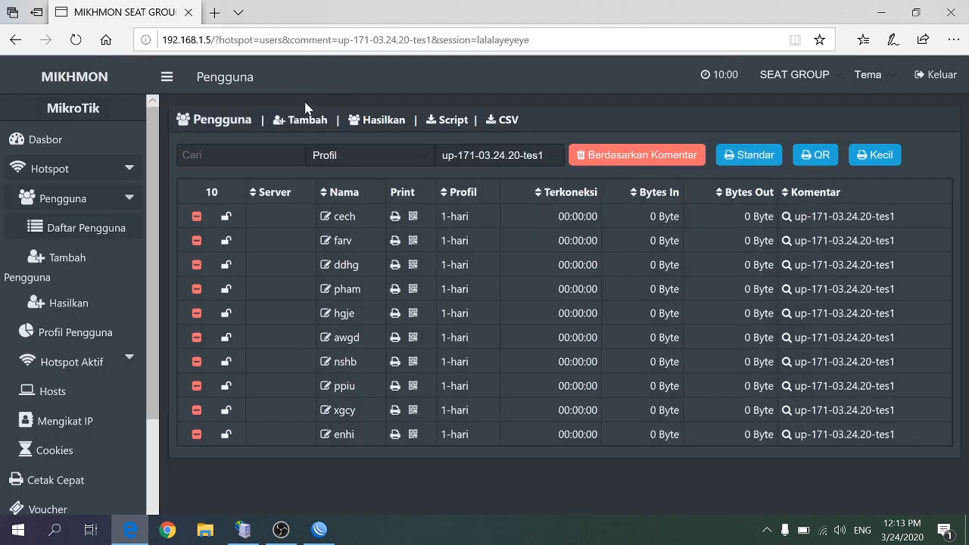
Preview the up-171-03.24.20-tes1 vouchers in standard format without printing, and return to the user list
left_click(747, 155)
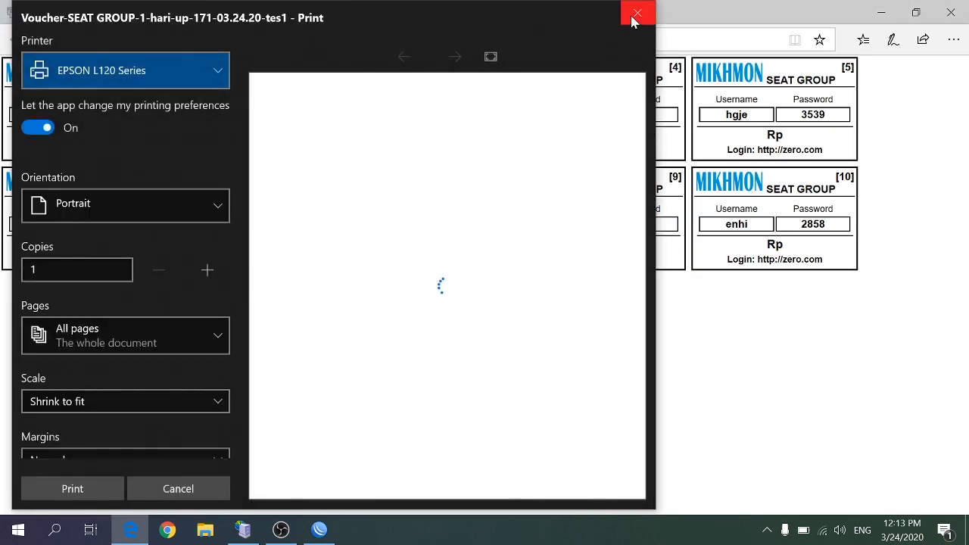
left_click(634, 17)
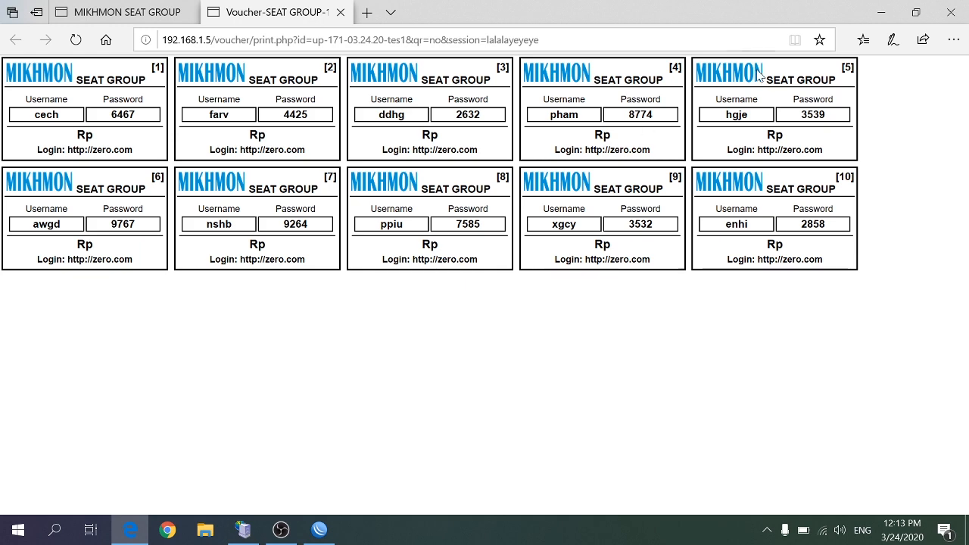
left_click(340, 13)
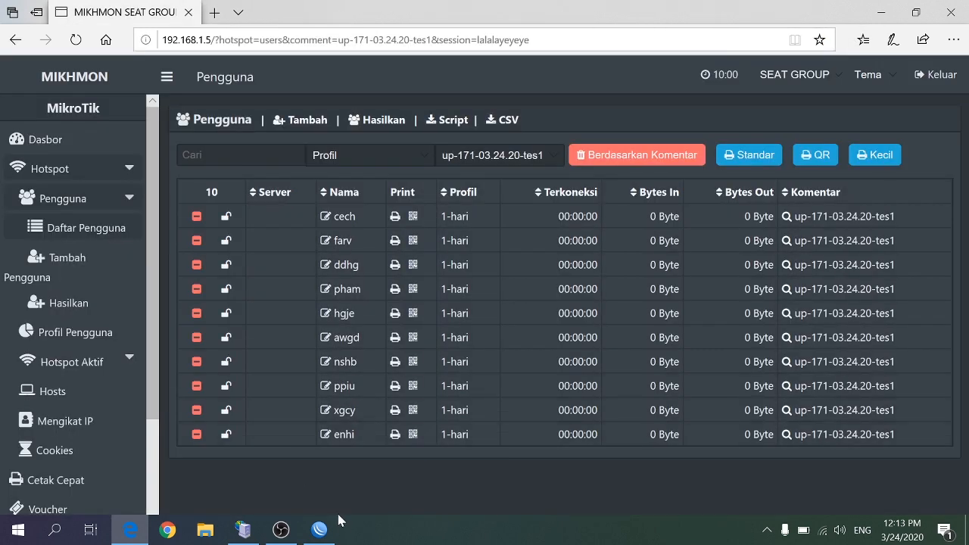
Switch to WinBox and examine the hotspot user list for the generated 1-hari users
left_click(318, 529)
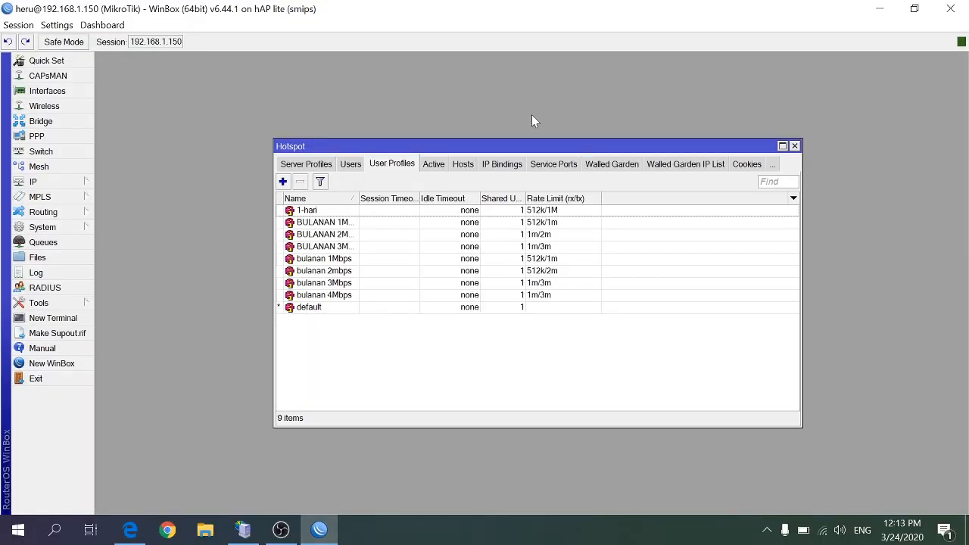
left_click(351, 166)
scroll(352, 244, "down", 5)
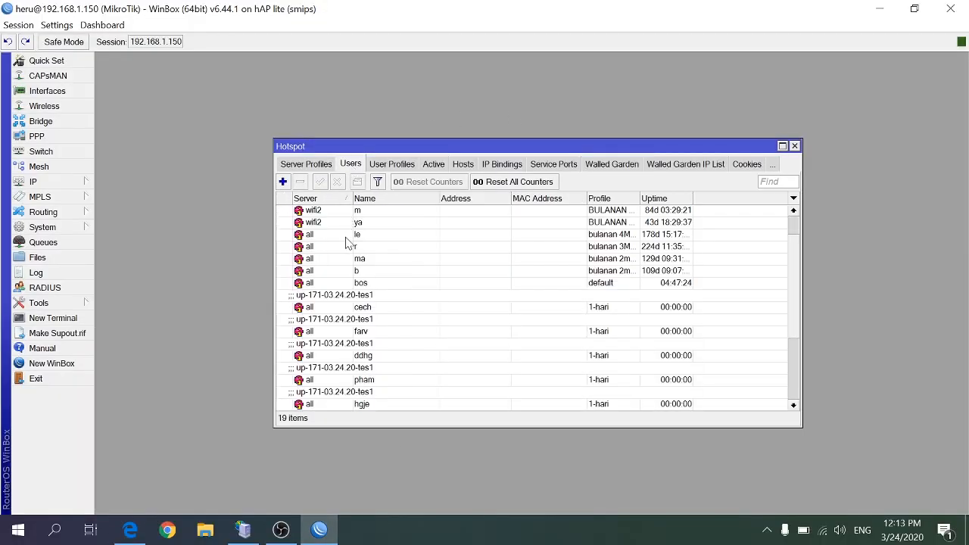
scroll(356, 327, "down", 3)
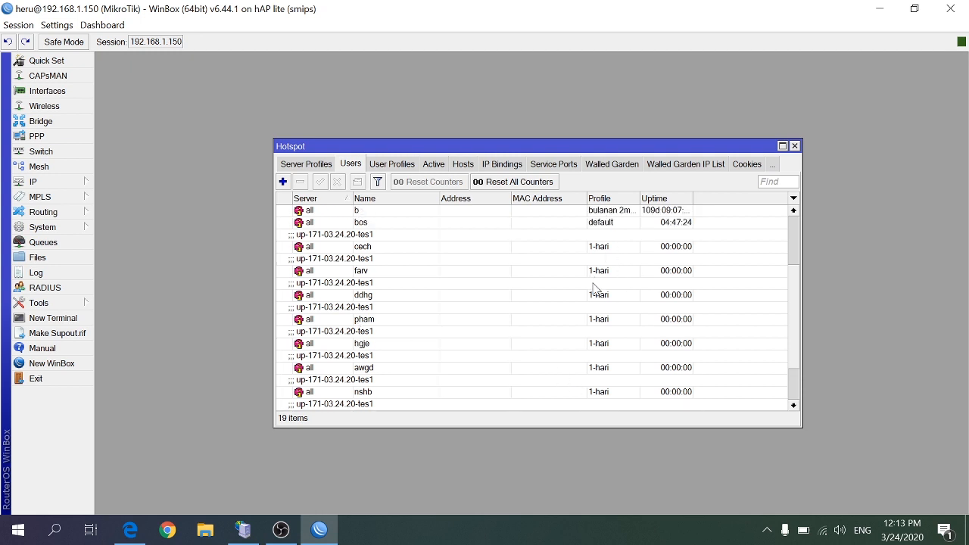
scroll(602, 398, "down", 2)
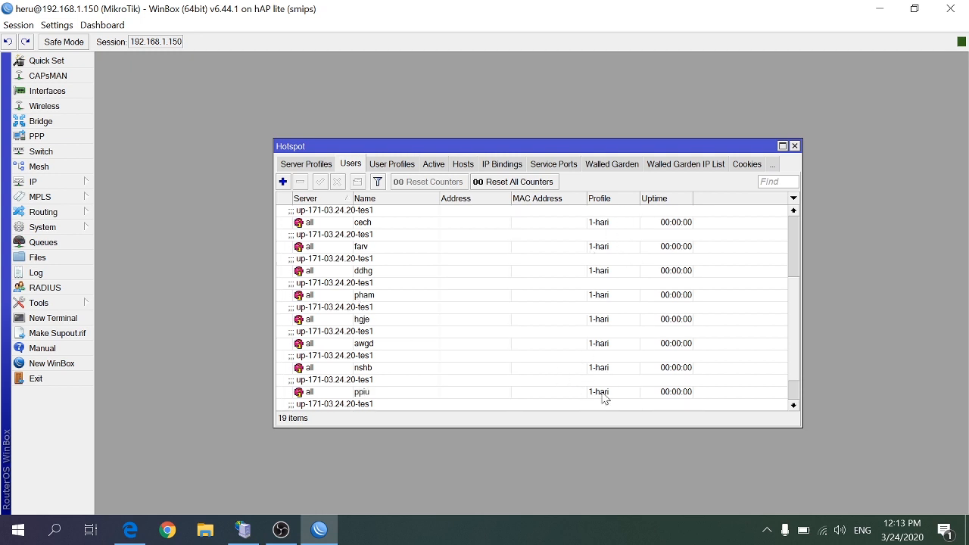
scroll(593, 382, "down", 3)
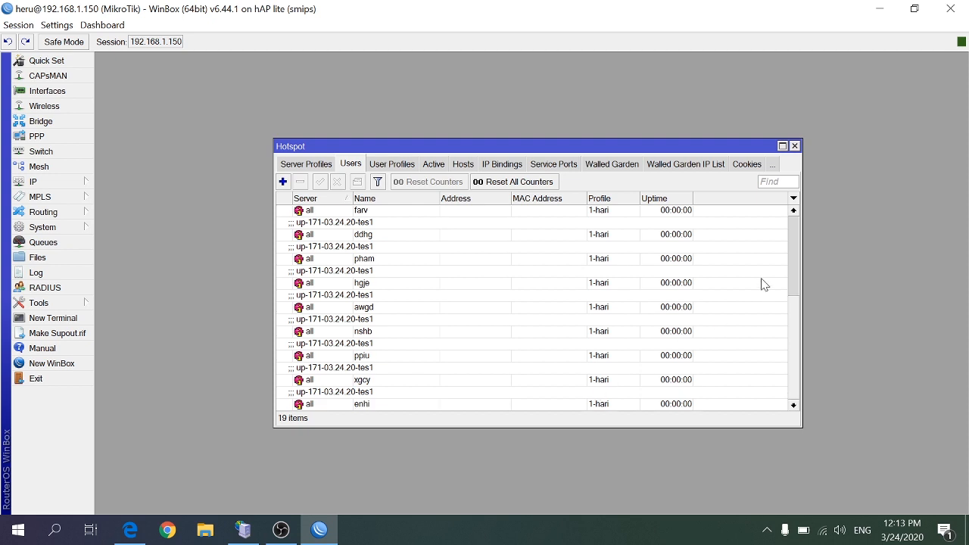
scroll(802, 287, "up", 5)
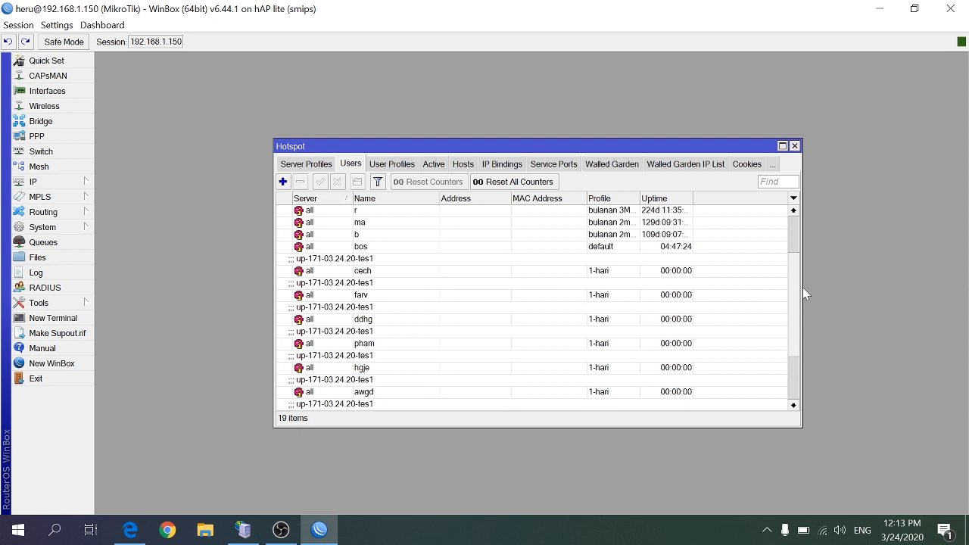
scroll(800, 320, "down", 4)
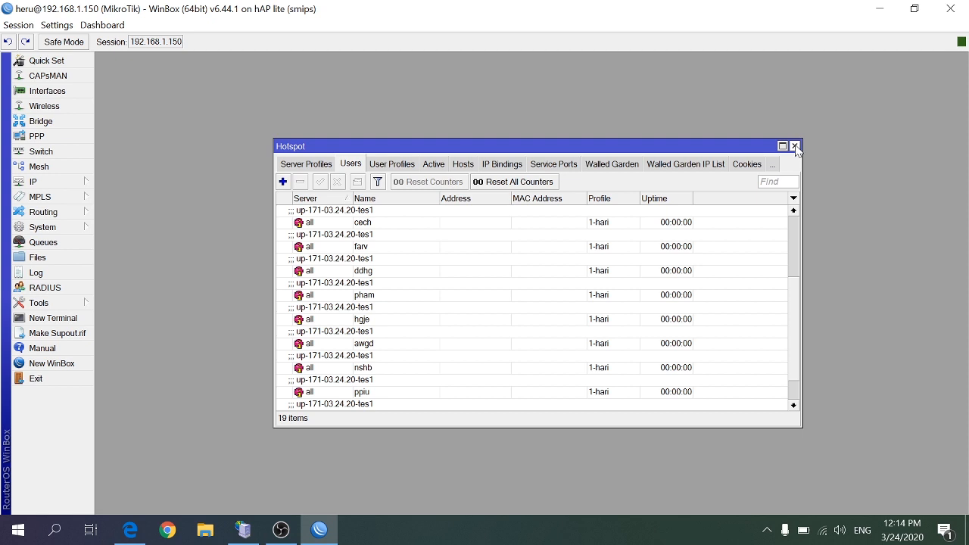
Return to Mikhmon and delete the user cech from the filtered user list
left_click(879, 9)
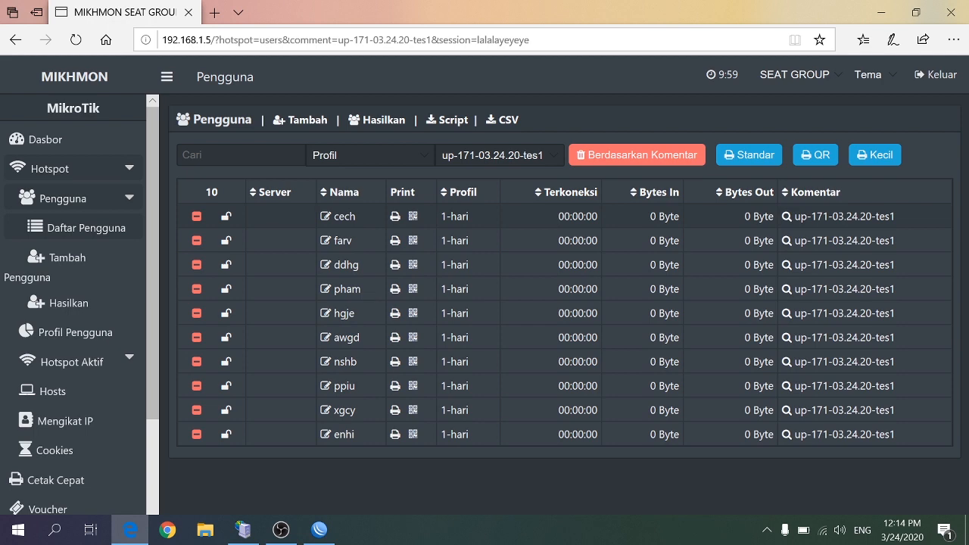
left_click(198, 217)
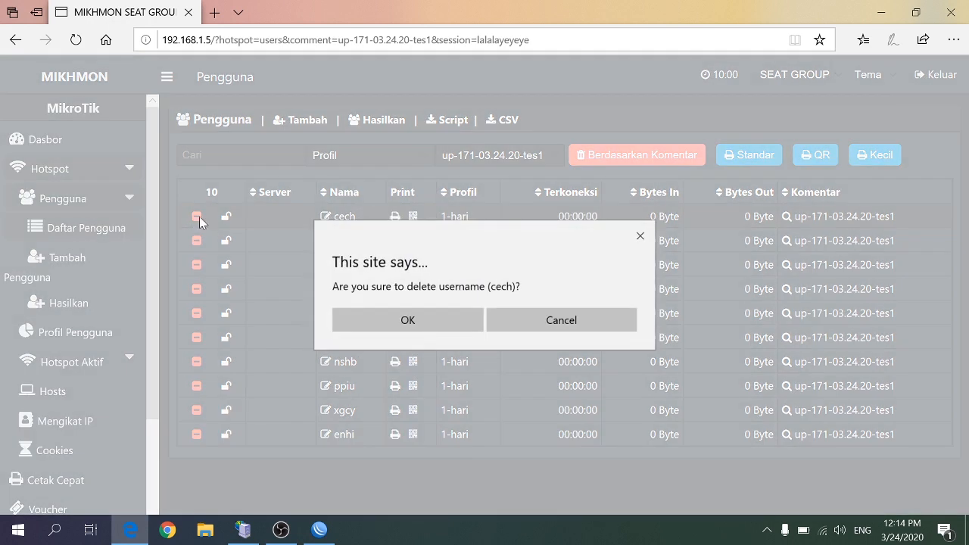
left_click(372, 320)
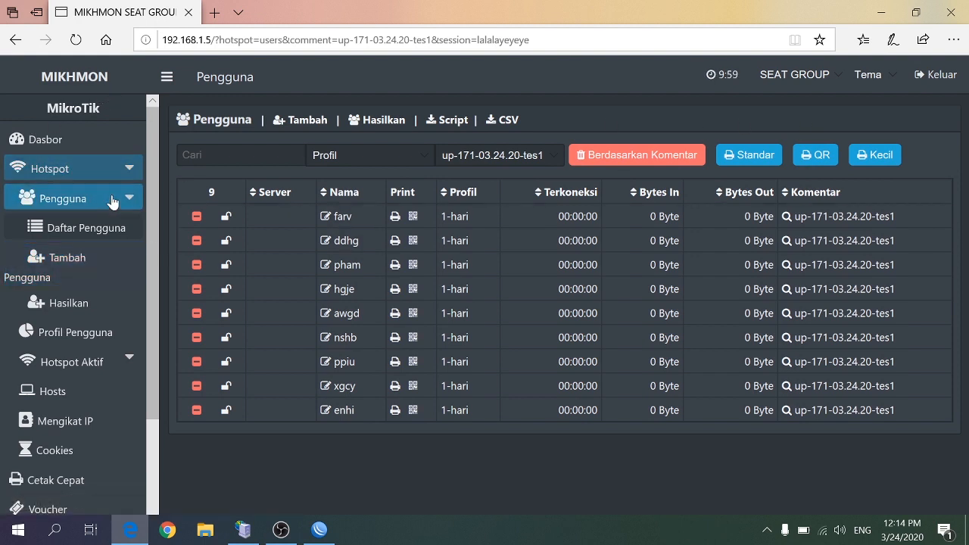
Open the user profile list and delete the 1-hari profile
left_click(127, 168)
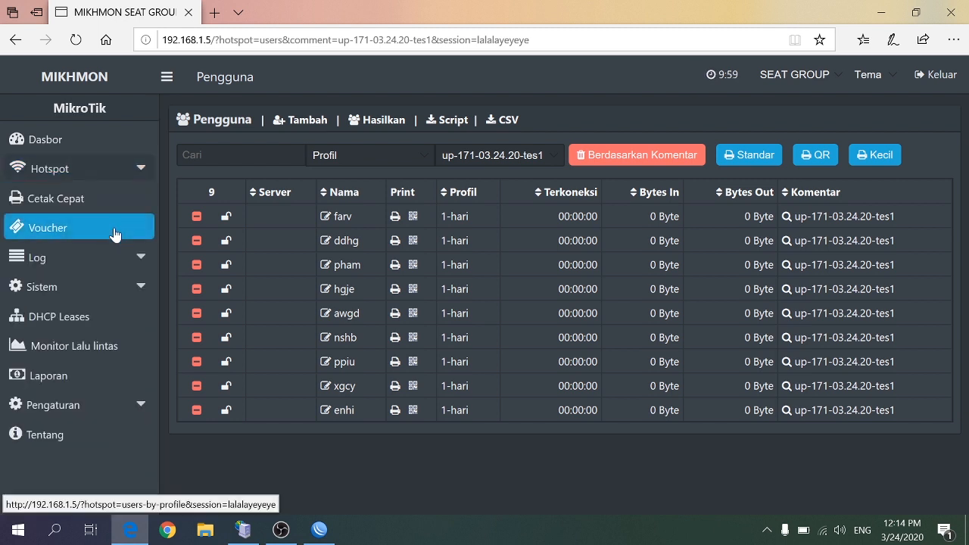
left_click(126, 168)
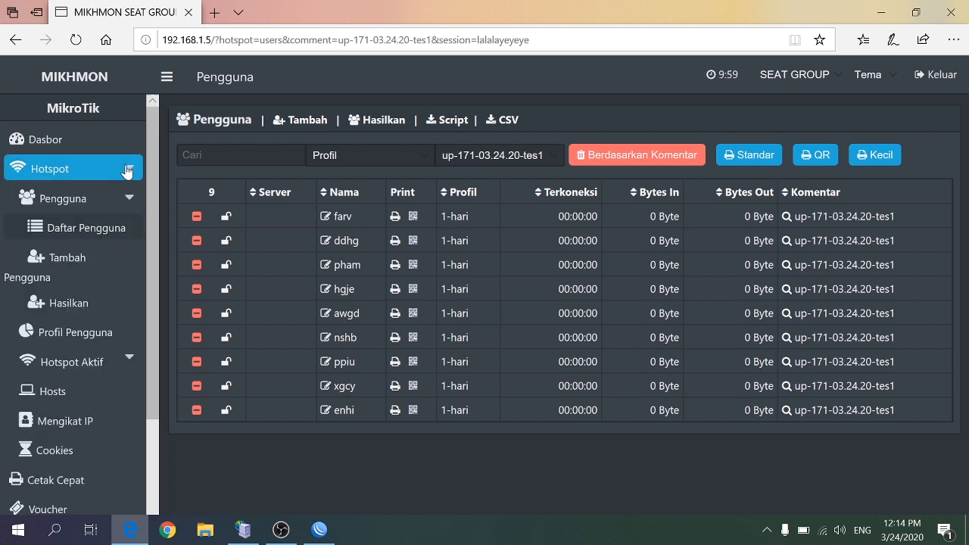
left_click(78, 331)
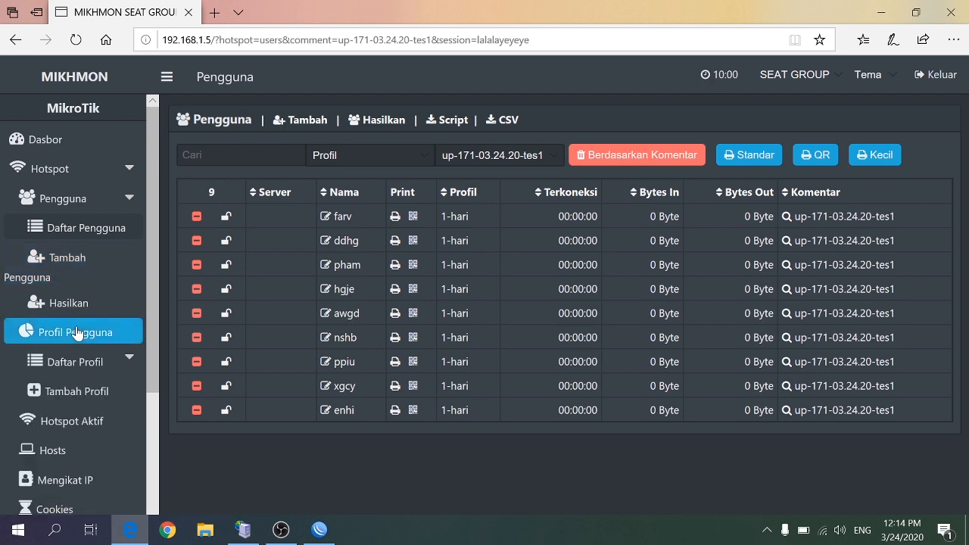
left_click(75, 362)
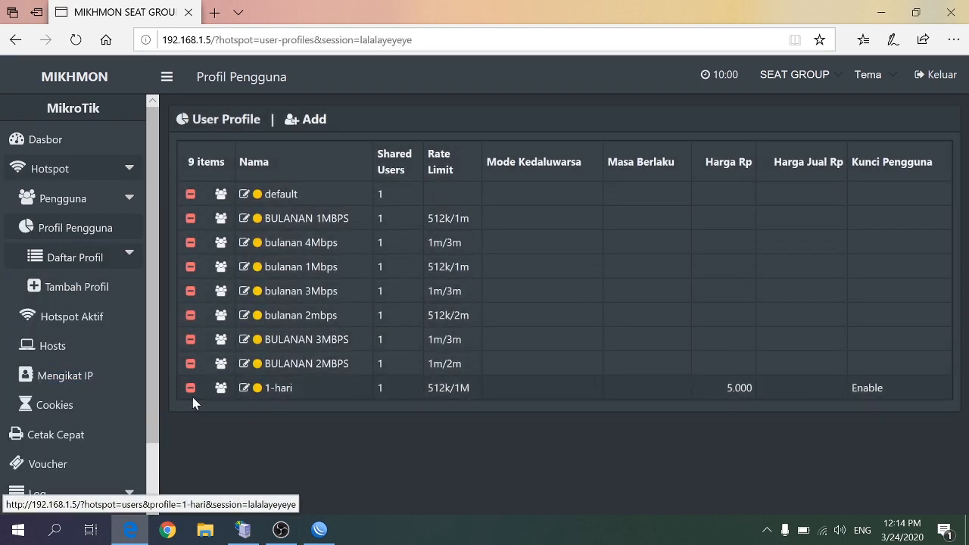
left_click(190, 388)
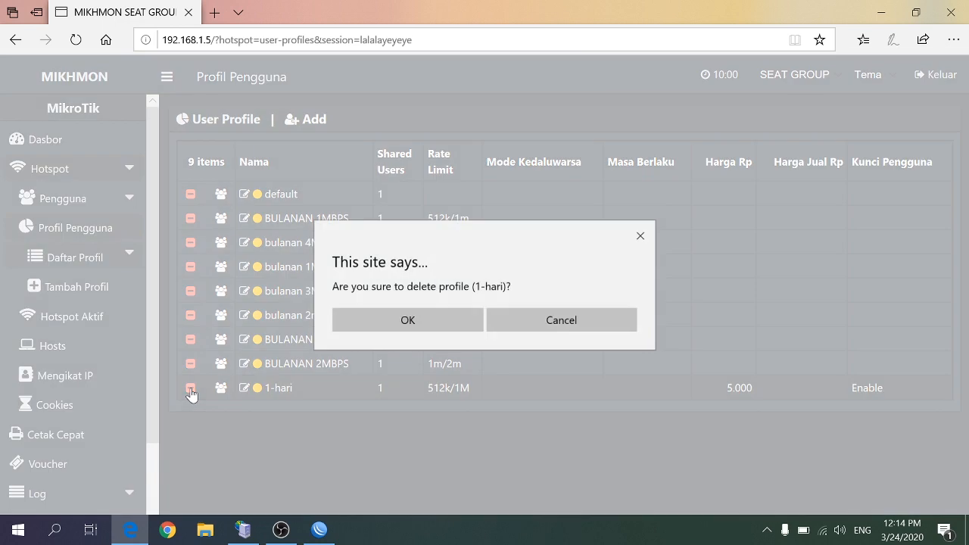
left_click(408, 326)
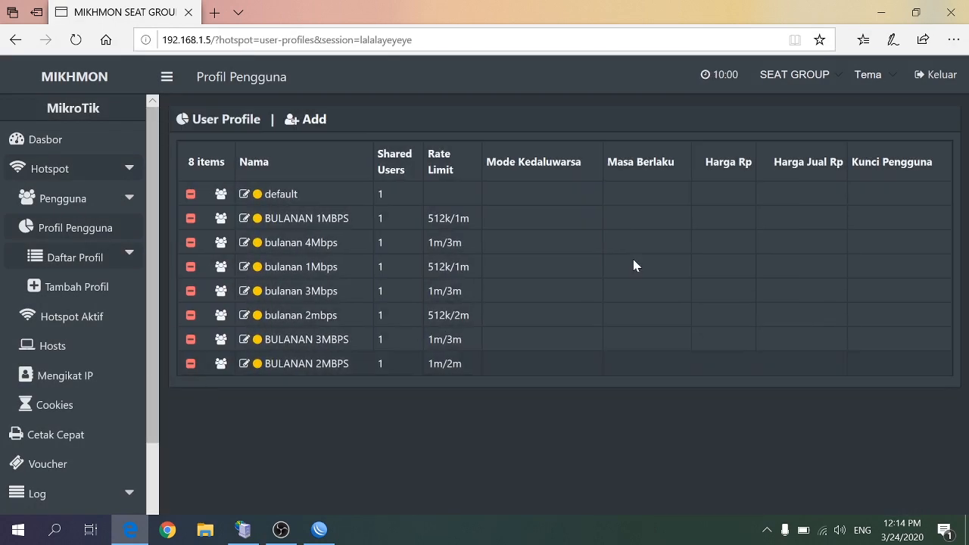
Log out of Mikhmon and log back in with the username mikhmon and the account password
left_click(937, 77)
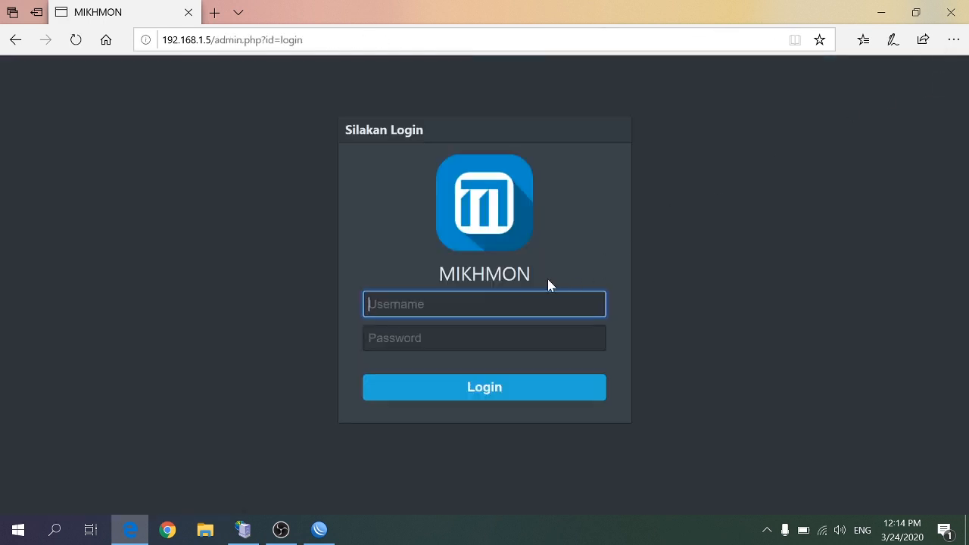
type("mikhmon")
left_click(449, 380)
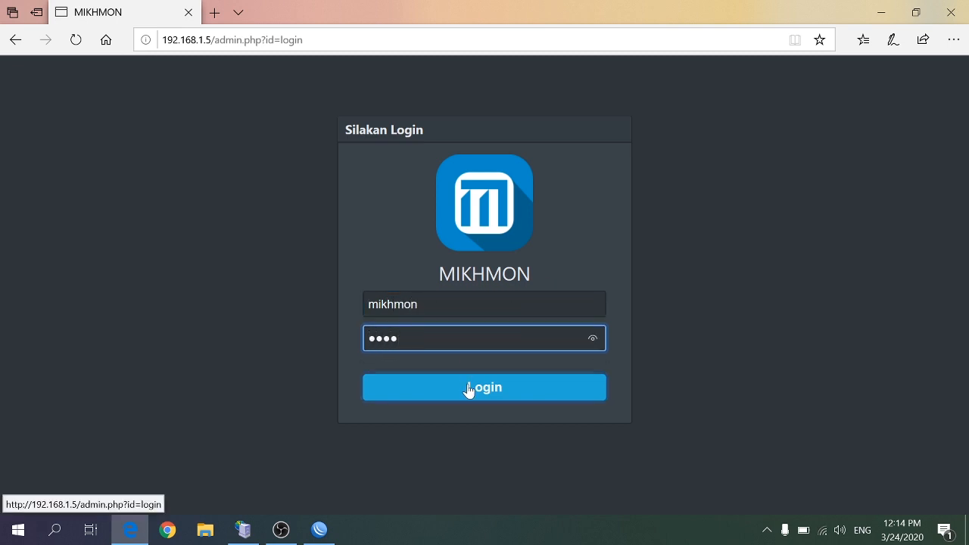
left_click(466, 383)
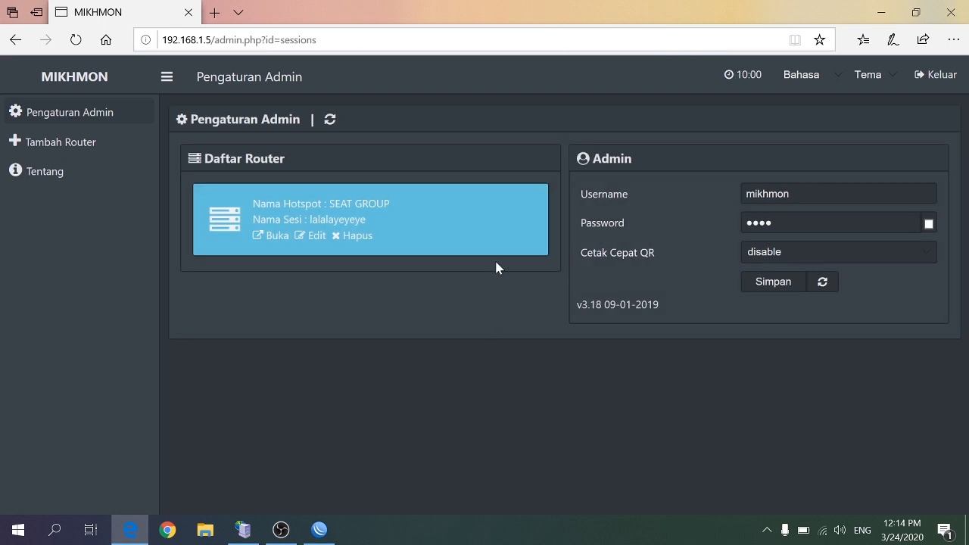
Change the Mikhmon admin username to bos, enter a new admin password and save the settings
left_click(809, 194)
key("BackSpace")
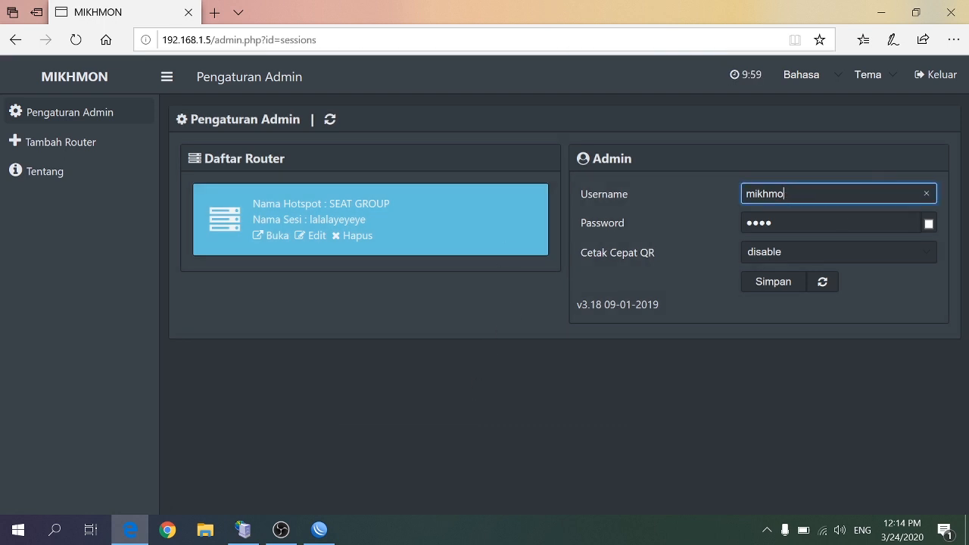
type("bos")
left_click(860, 223)
key("BackSpace")
key("BackSpace")
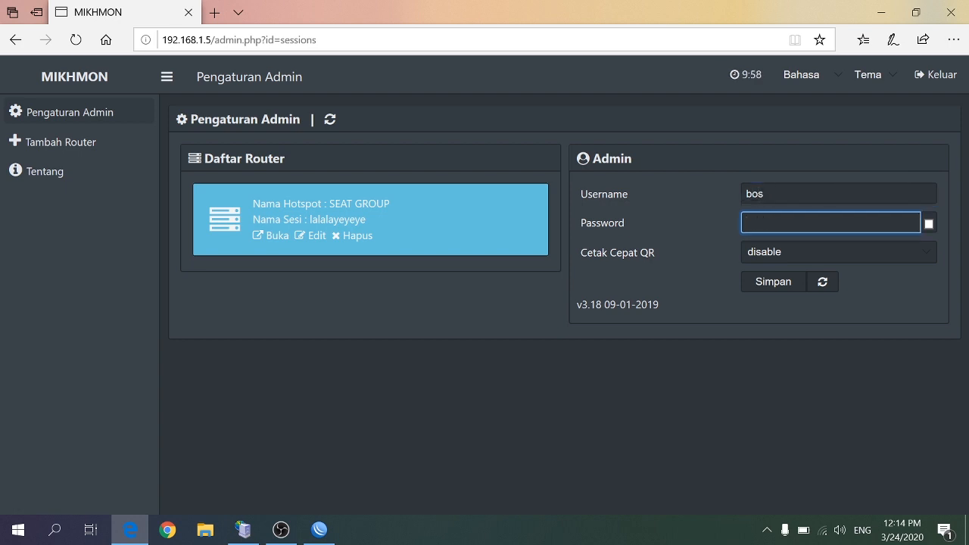
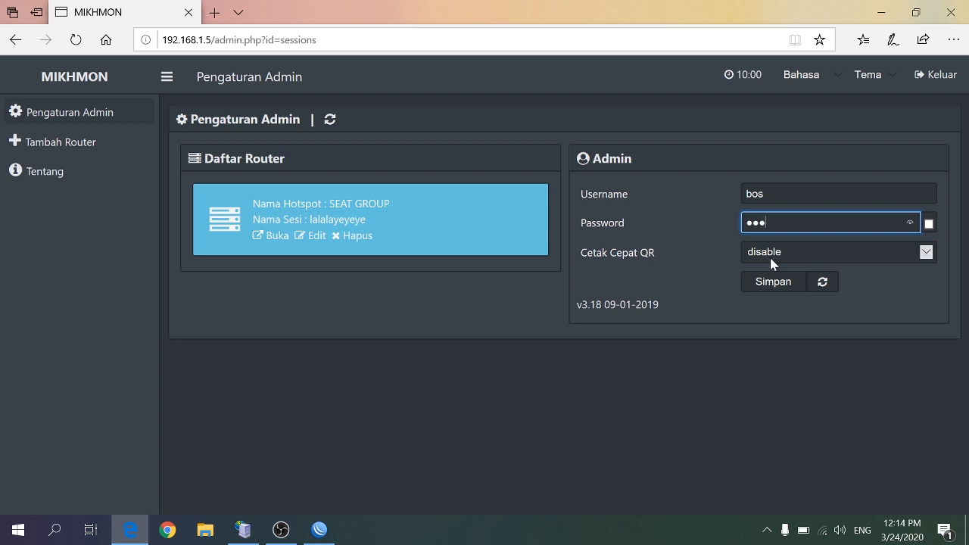
left_click(763, 285)
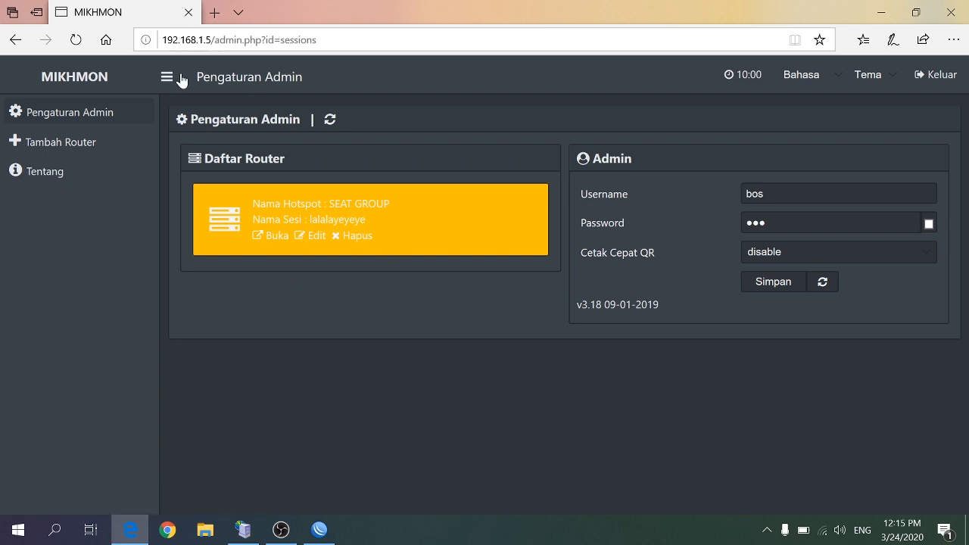
Log out from the SEAT GROUP session and log in as bos with the new admin password
left_click(271, 238)
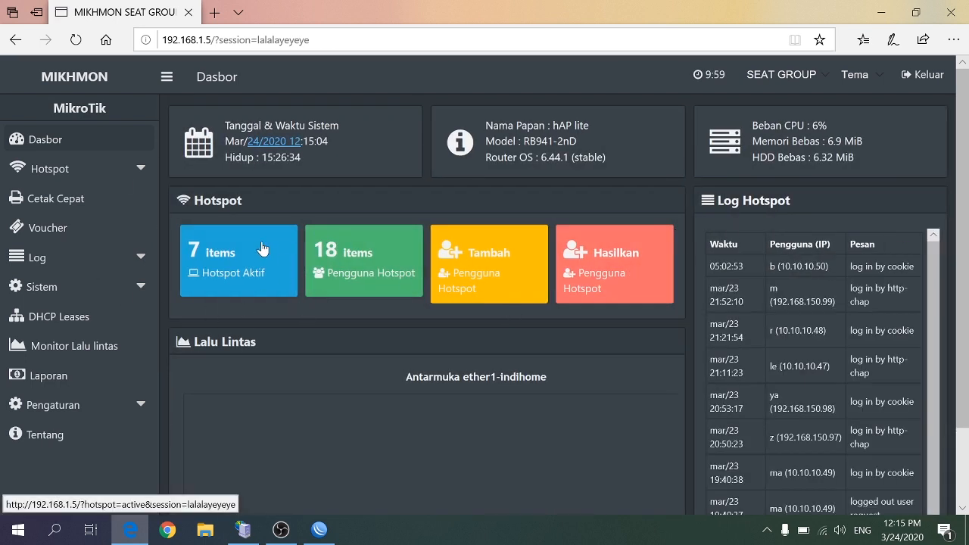
left_click(920, 76)
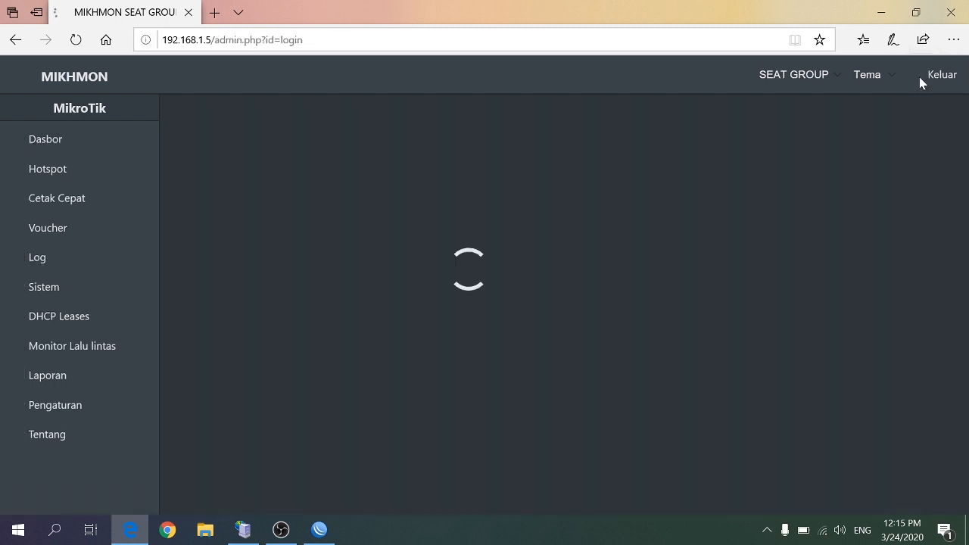
type("bos")
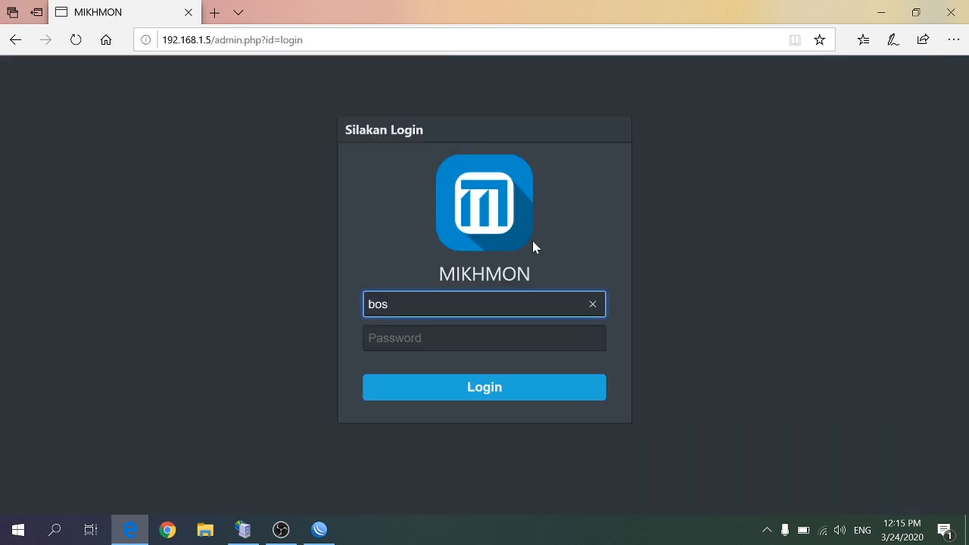
left_click(495, 339)
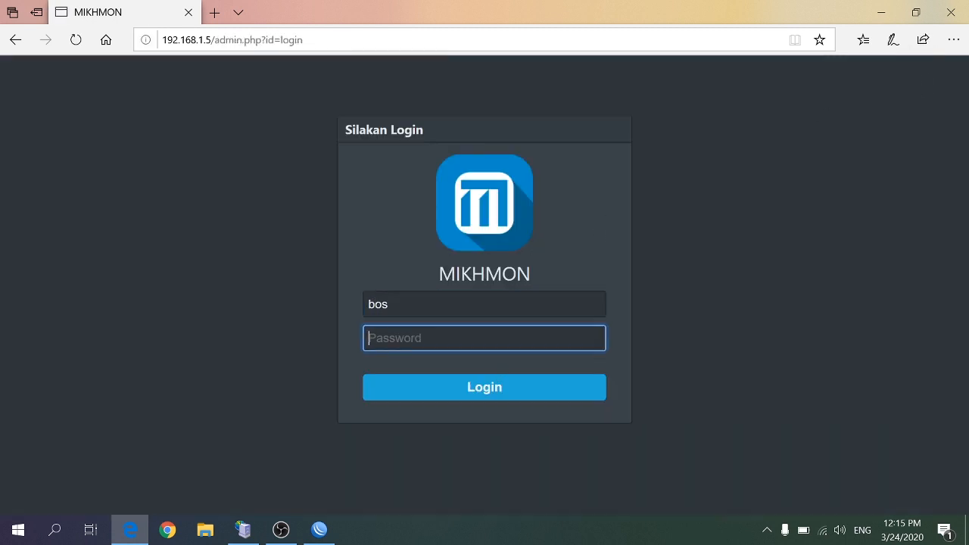
type("b")
left_click(479, 386)
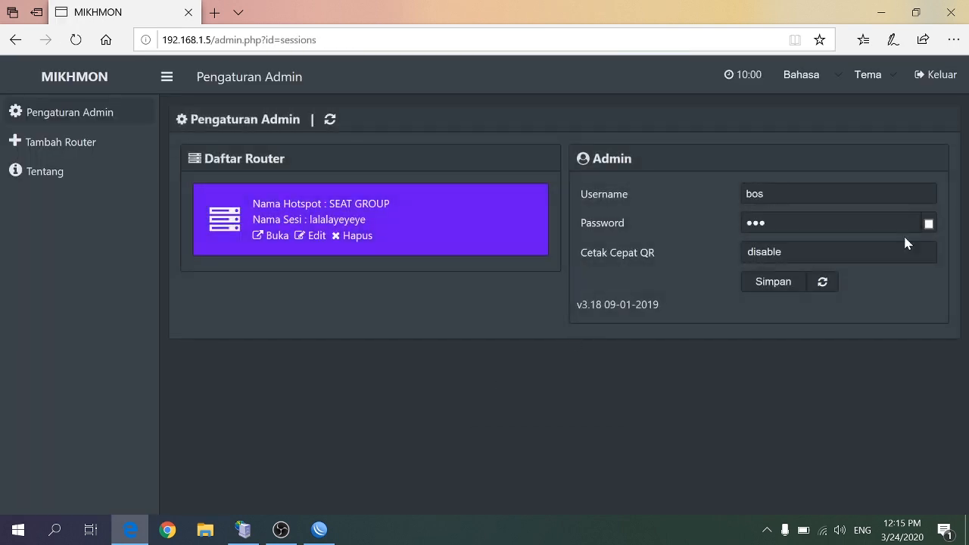
Reopen the SEAT GROUP session, look over the voucher overview and log out of Mikhmon
left_click(276, 236)
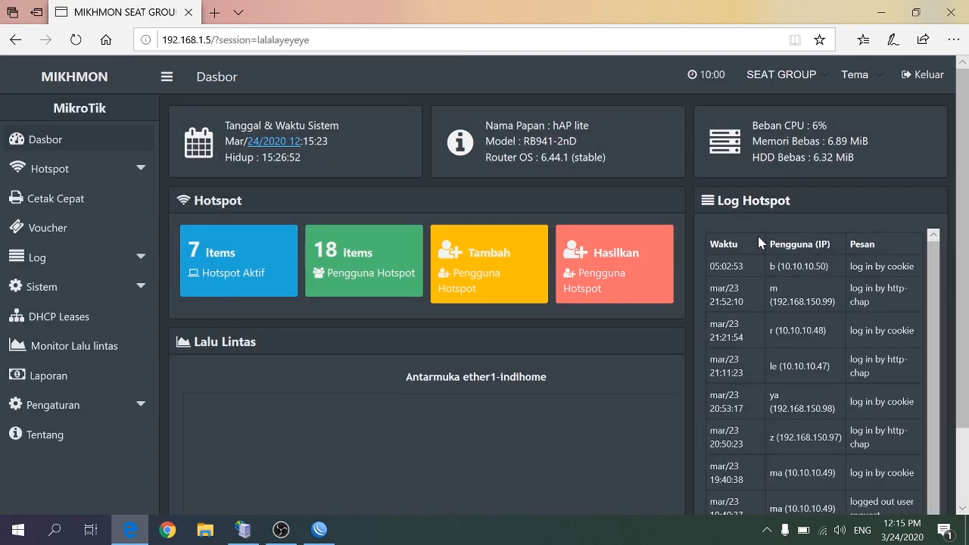
scroll(74, 375, "down", 1)
left_click(74, 376)
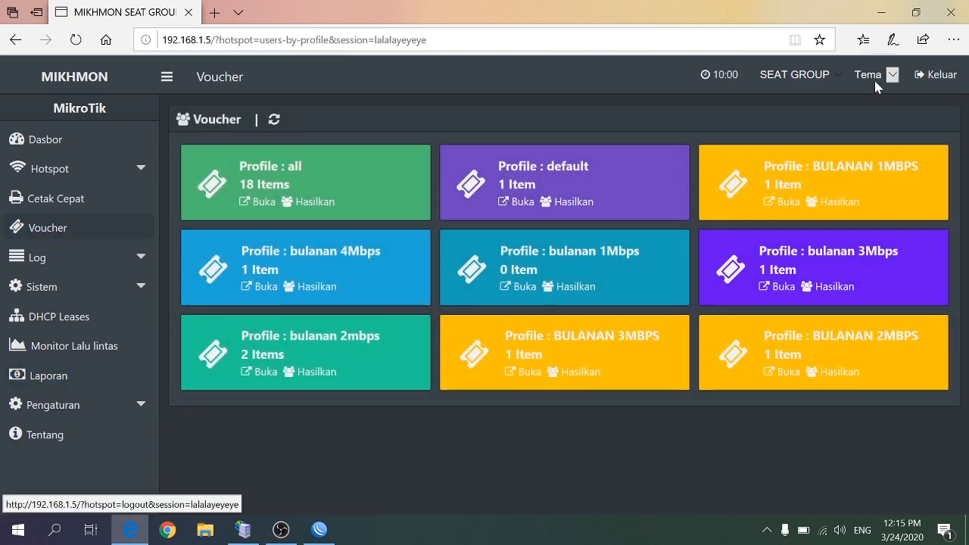
left_click(937, 80)
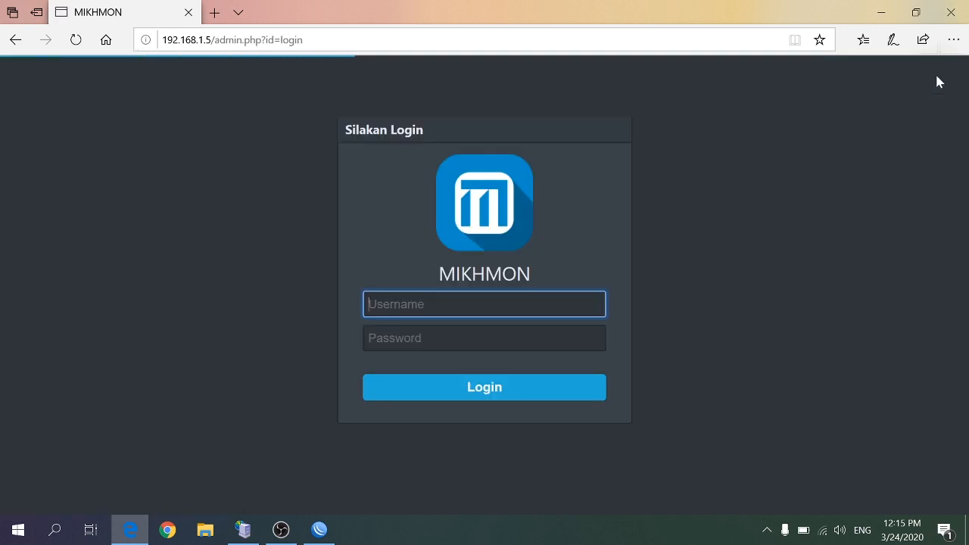